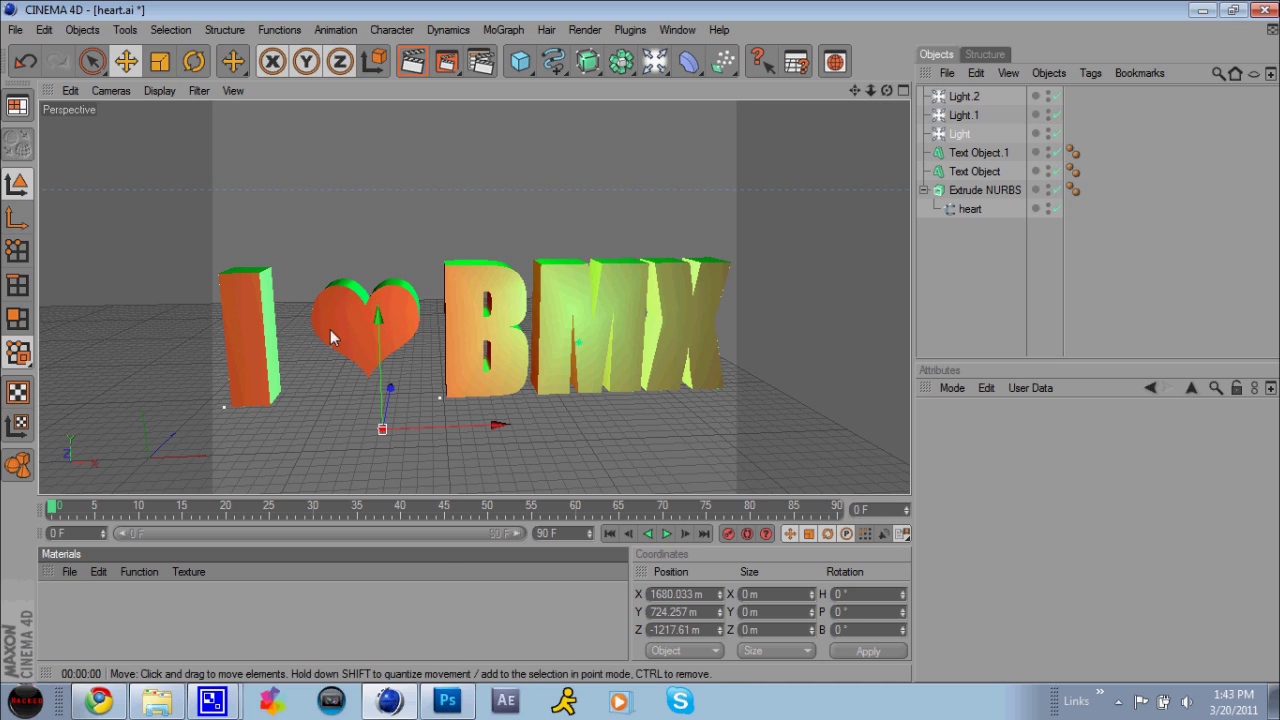
Render the three-light I ♥ BMX letter scene in the perspective viewport
left_click(410, 75)
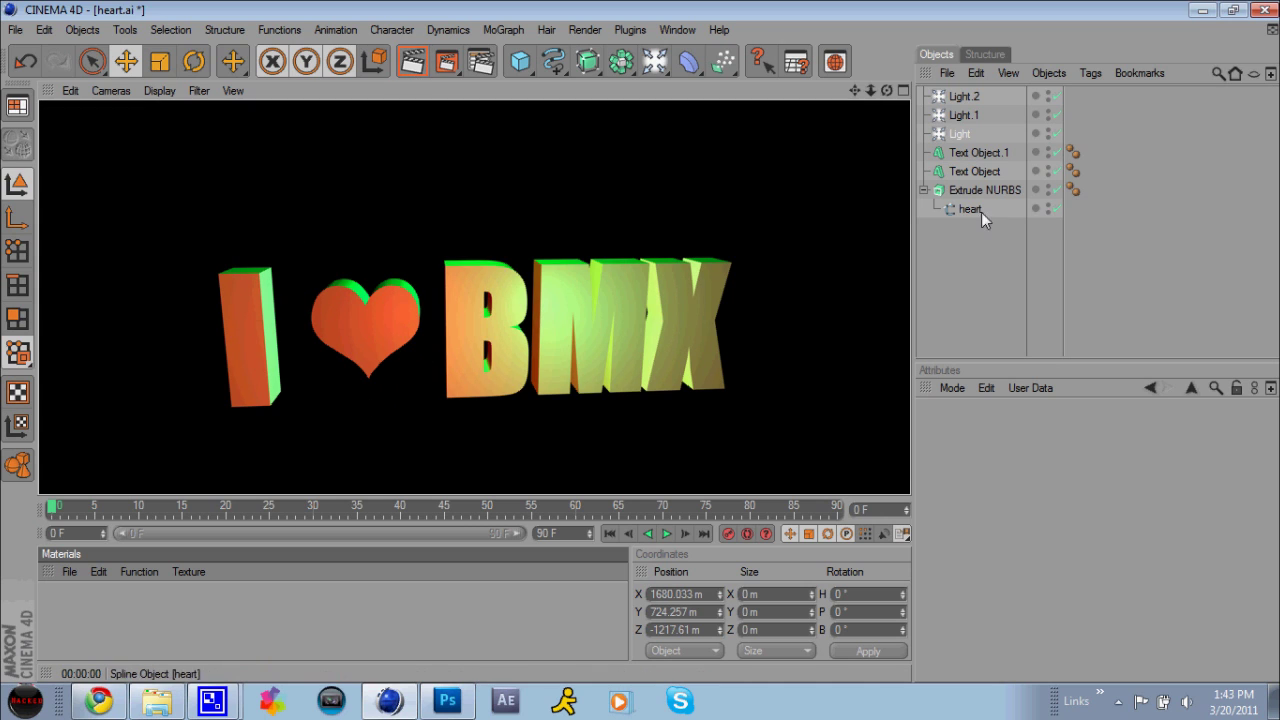
Check the three lights' colours and change Light.2 from green to purple
left_click(957, 135)
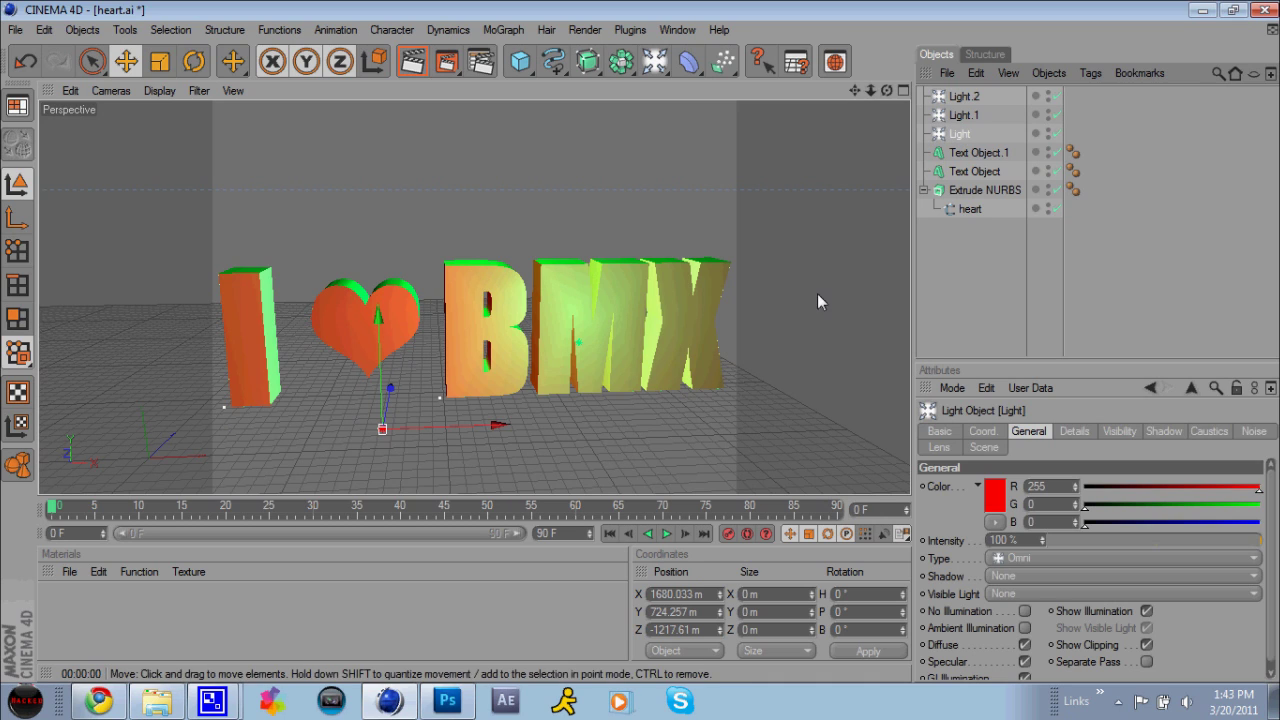
left_click(965, 117)
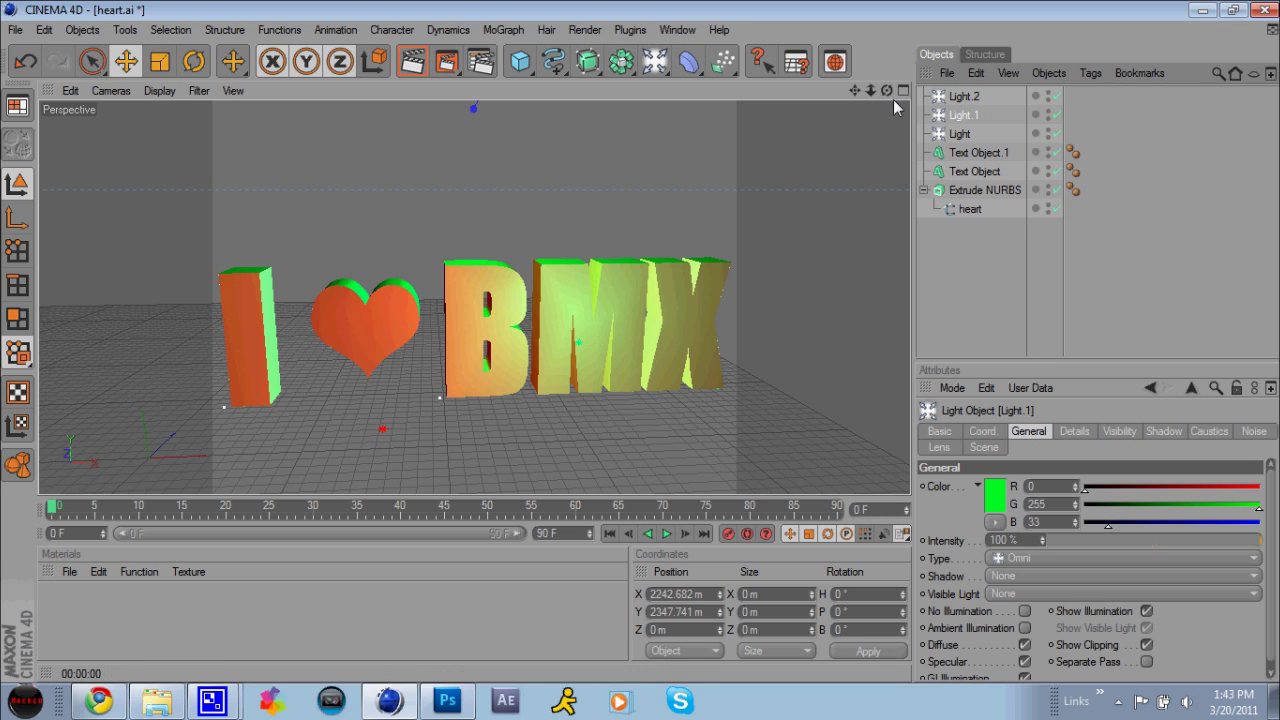
left_click(963, 96)
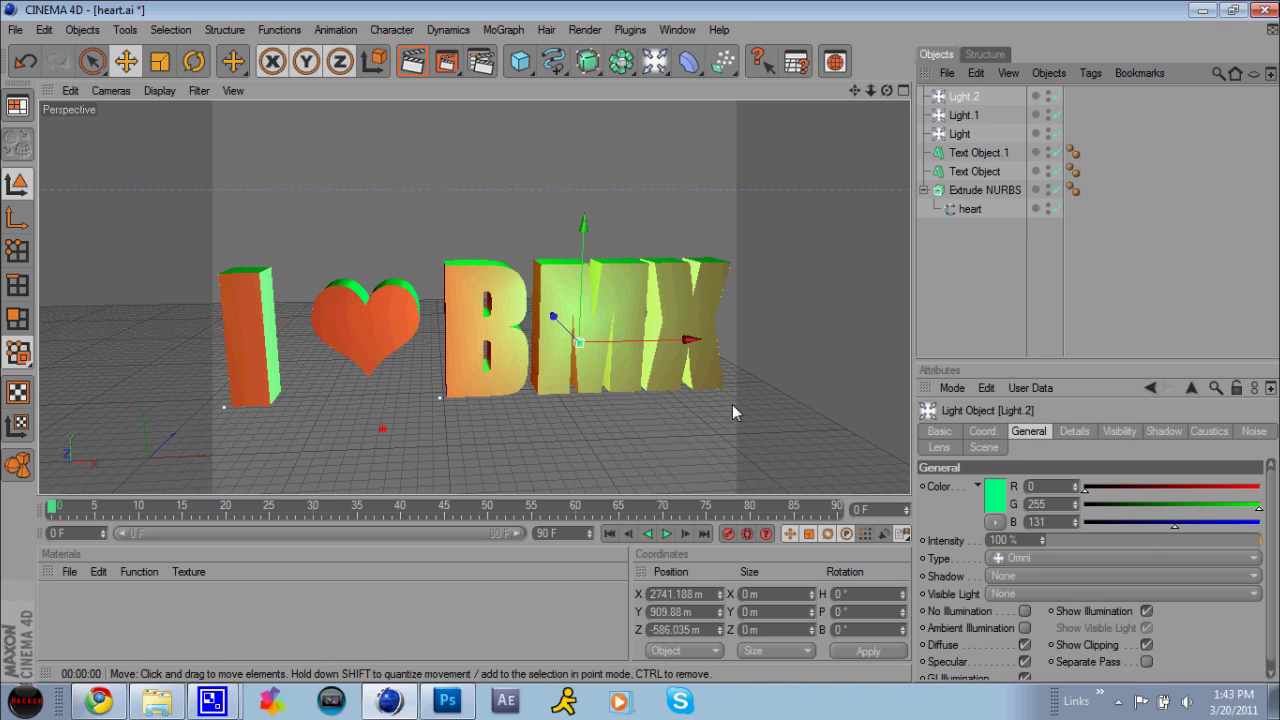
left_click(991, 508)
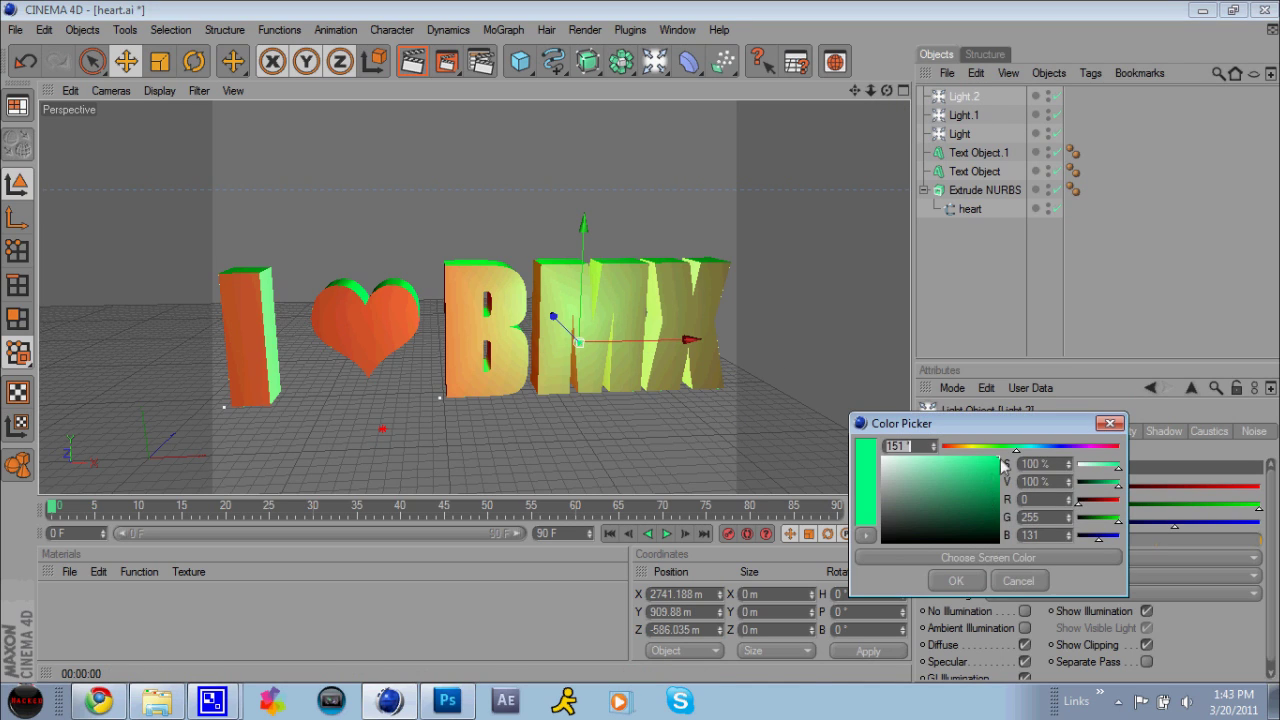
left_click_drag(1050, 447, 1075, 447)
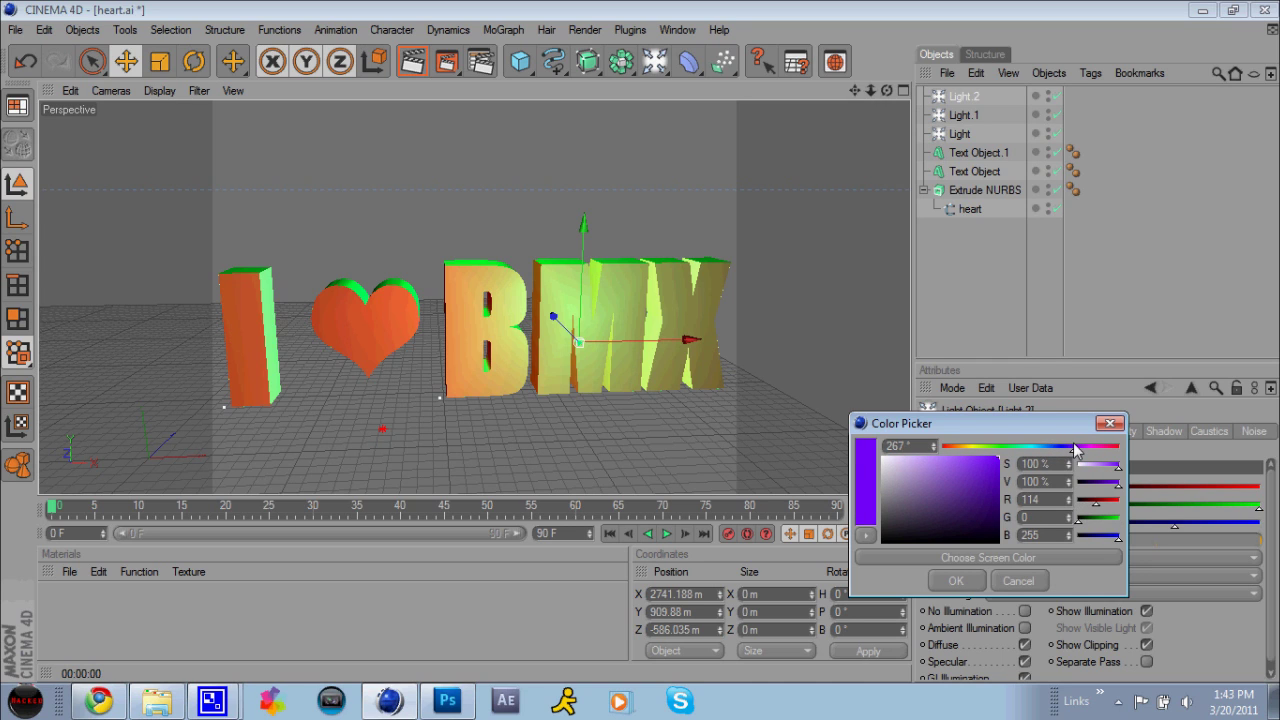
key("Return")
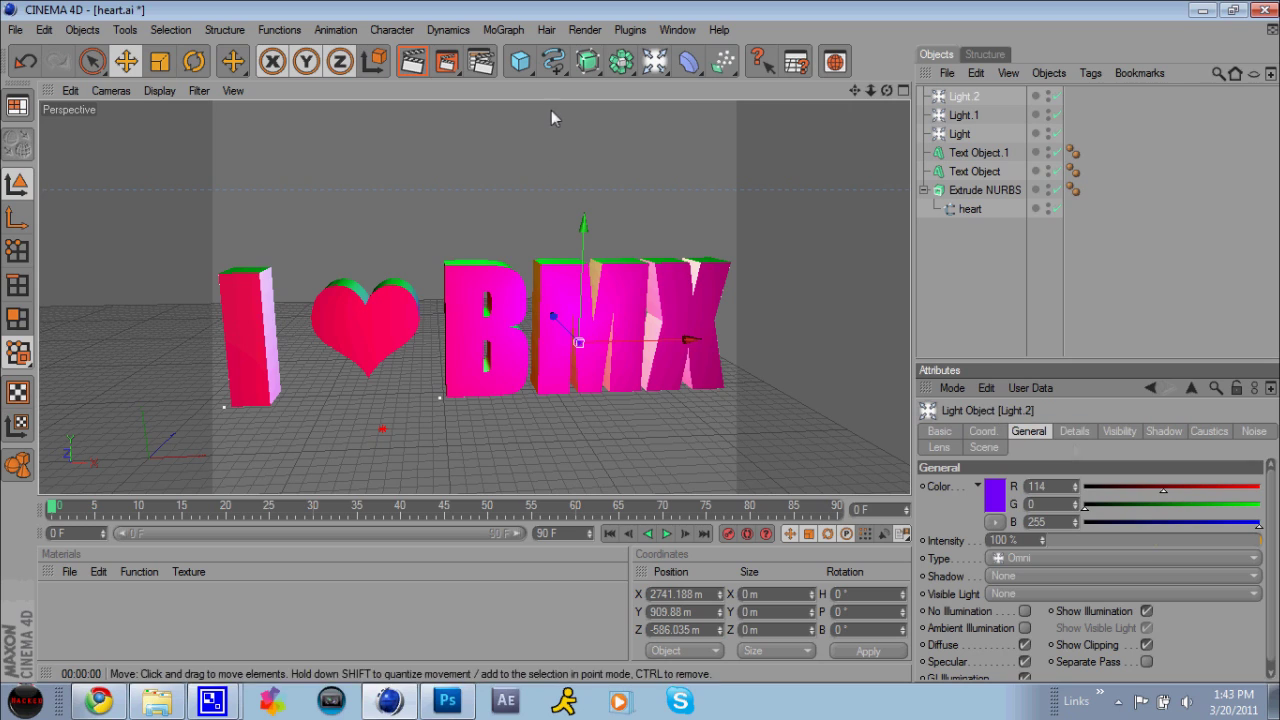
Change Light.2 to grey 123 and re-render the I ♥ BMX scene
left_click(994, 494)
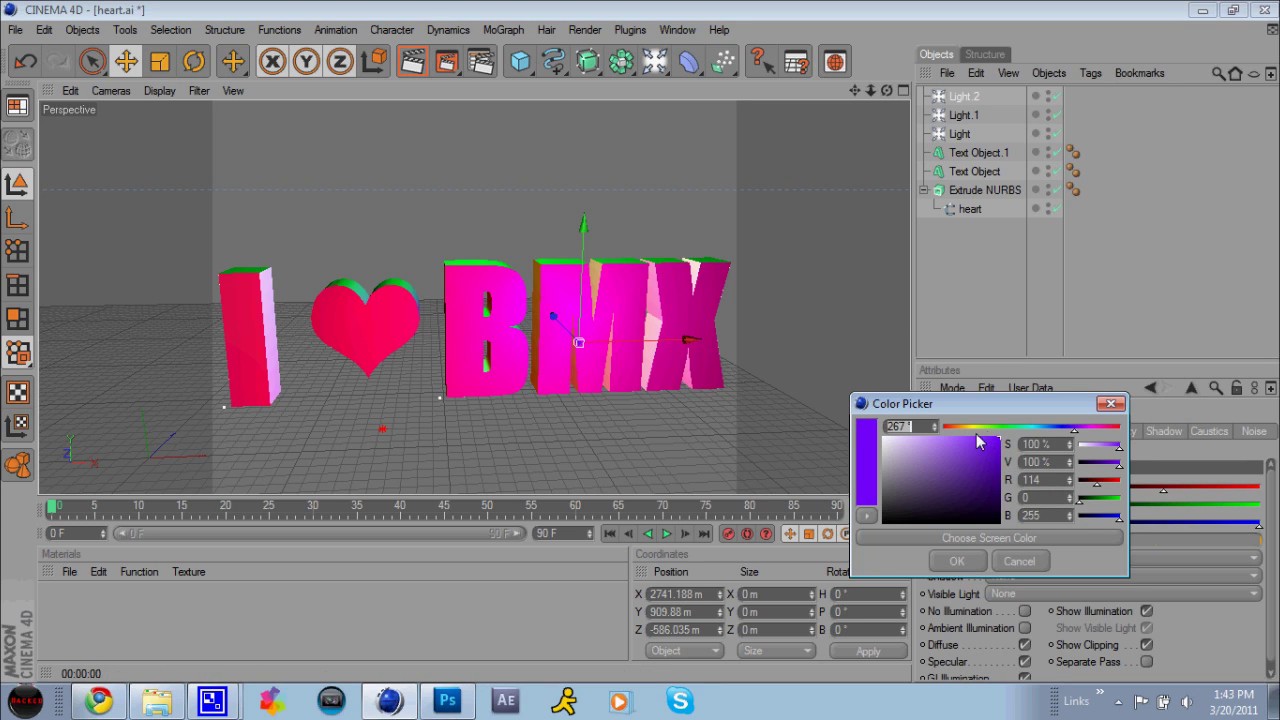
mouse_move(981, 455)
left_mouse_down()
mouse_move(876, 510)
mouse_move(876, 482)
left_mouse_up()
key("Return")
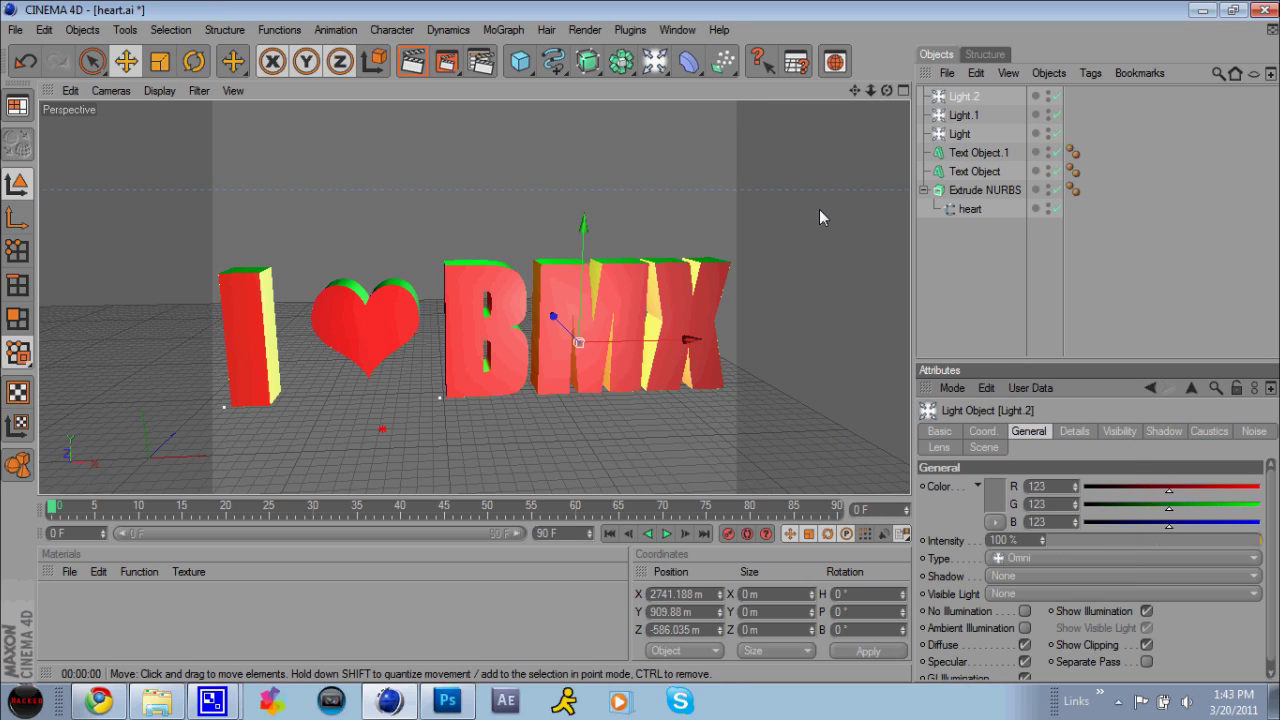
left_click(417, 68)
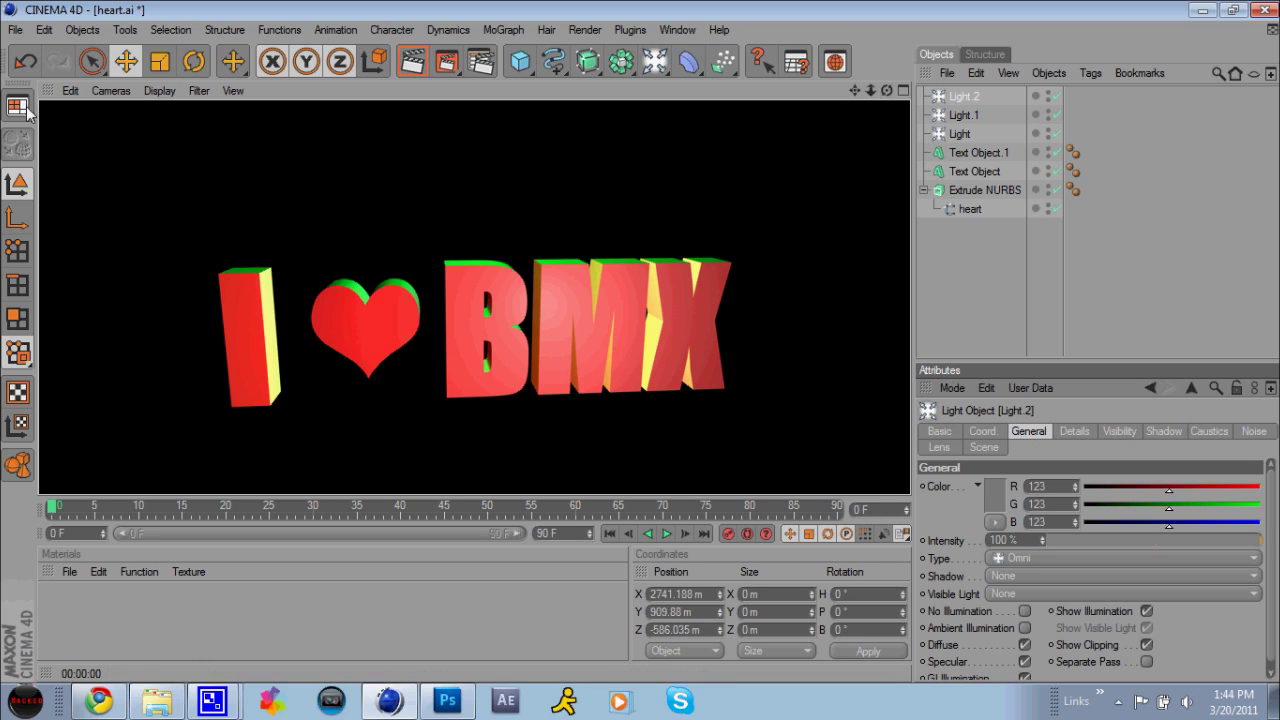
left_click(15, 30)
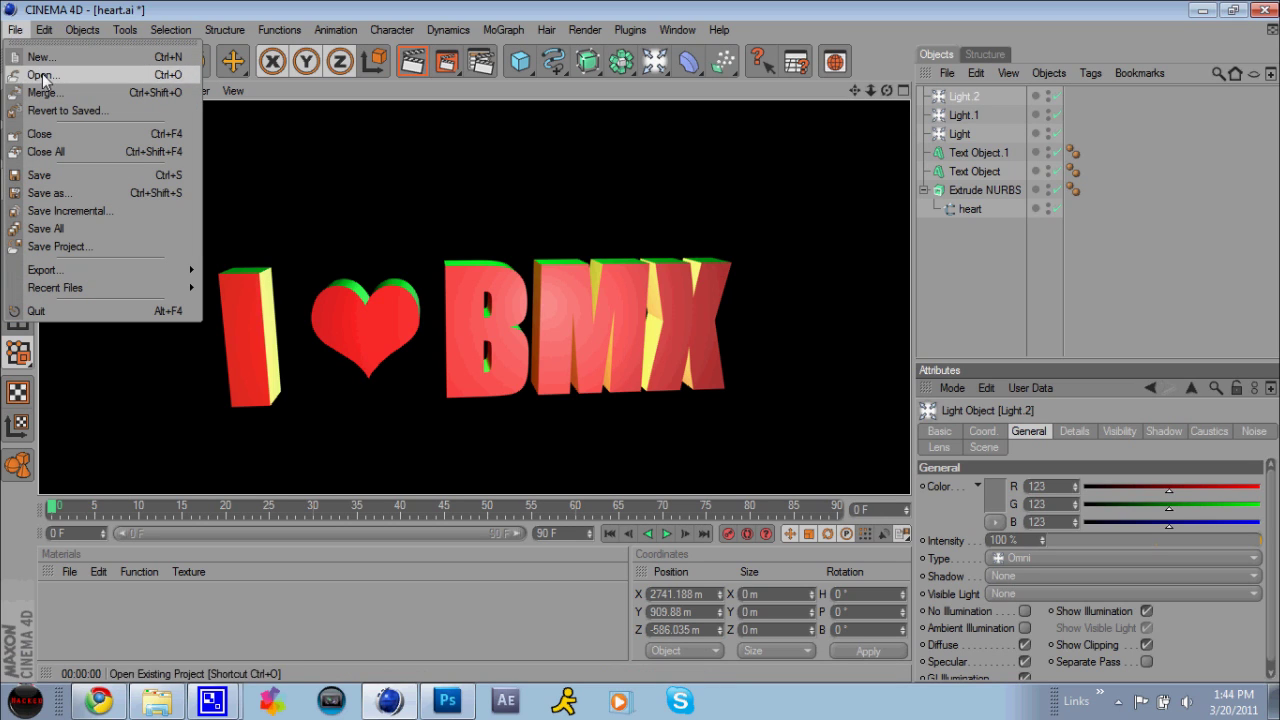
Start a new project and load the 1280×720 HDTV render preset for all 91 frames
left_click(40, 58)
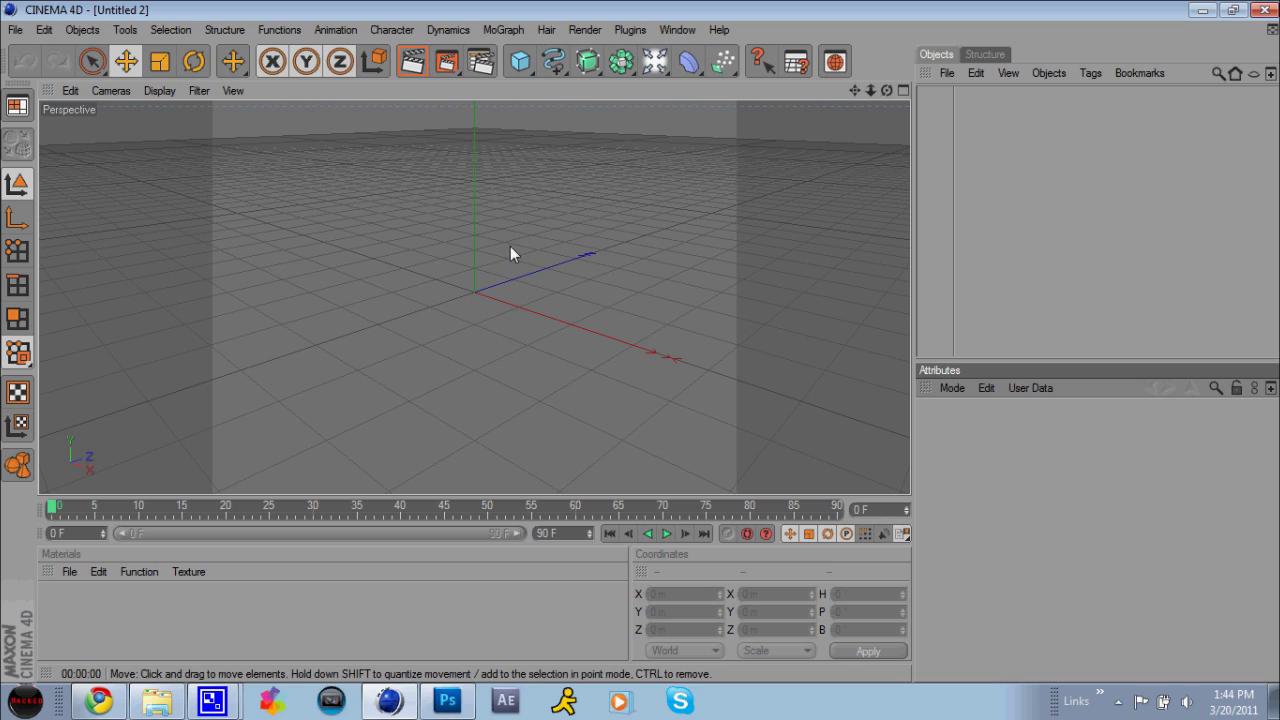
left_click(474, 64)
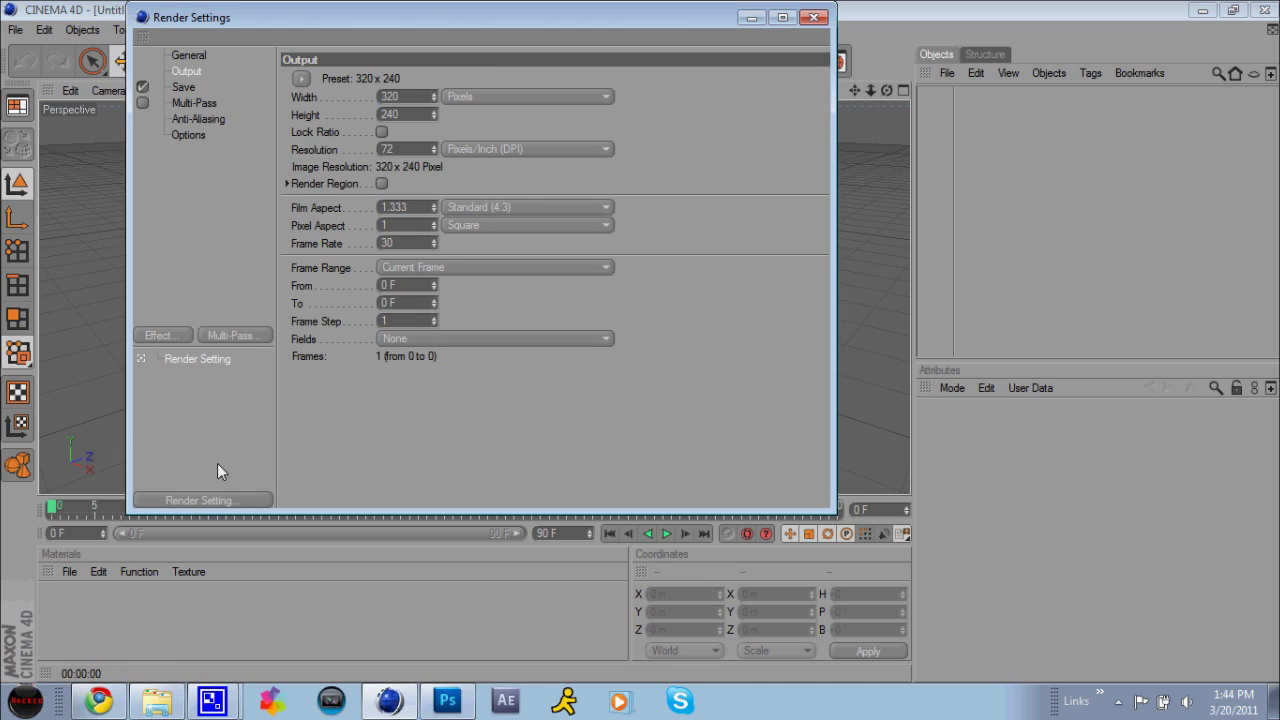
left_click(206, 498)
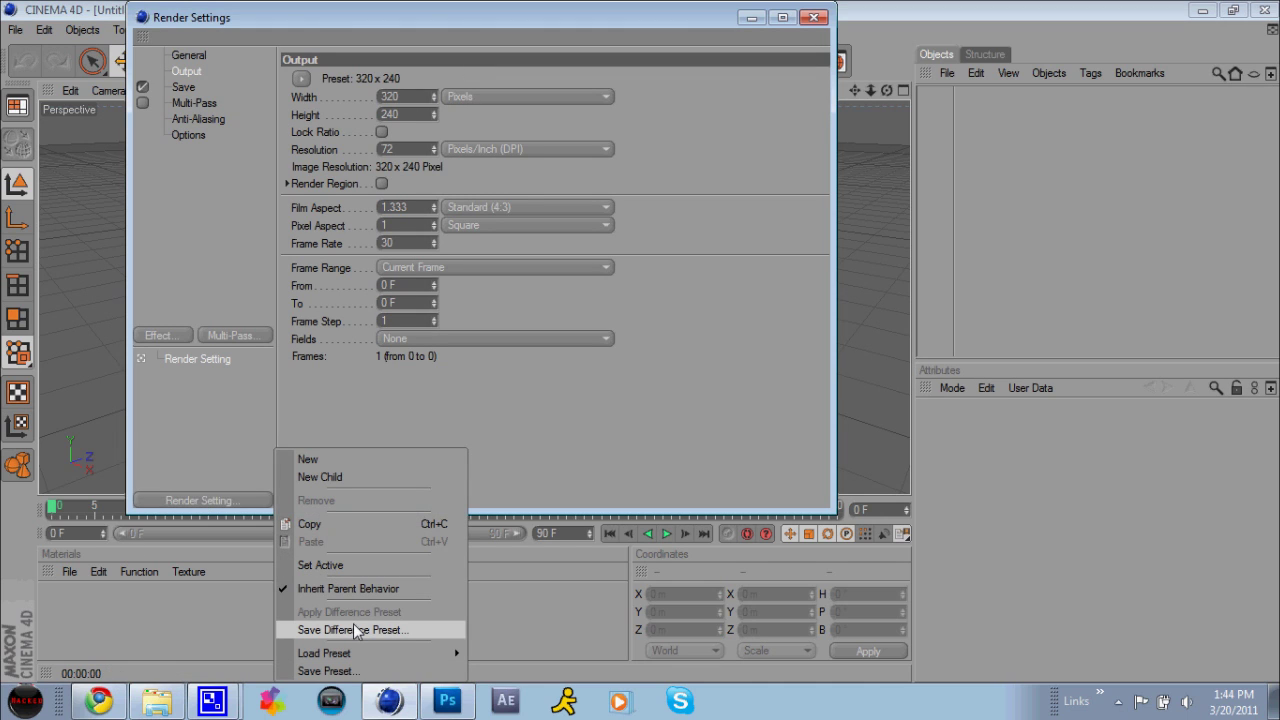
mouse_move(324, 653)
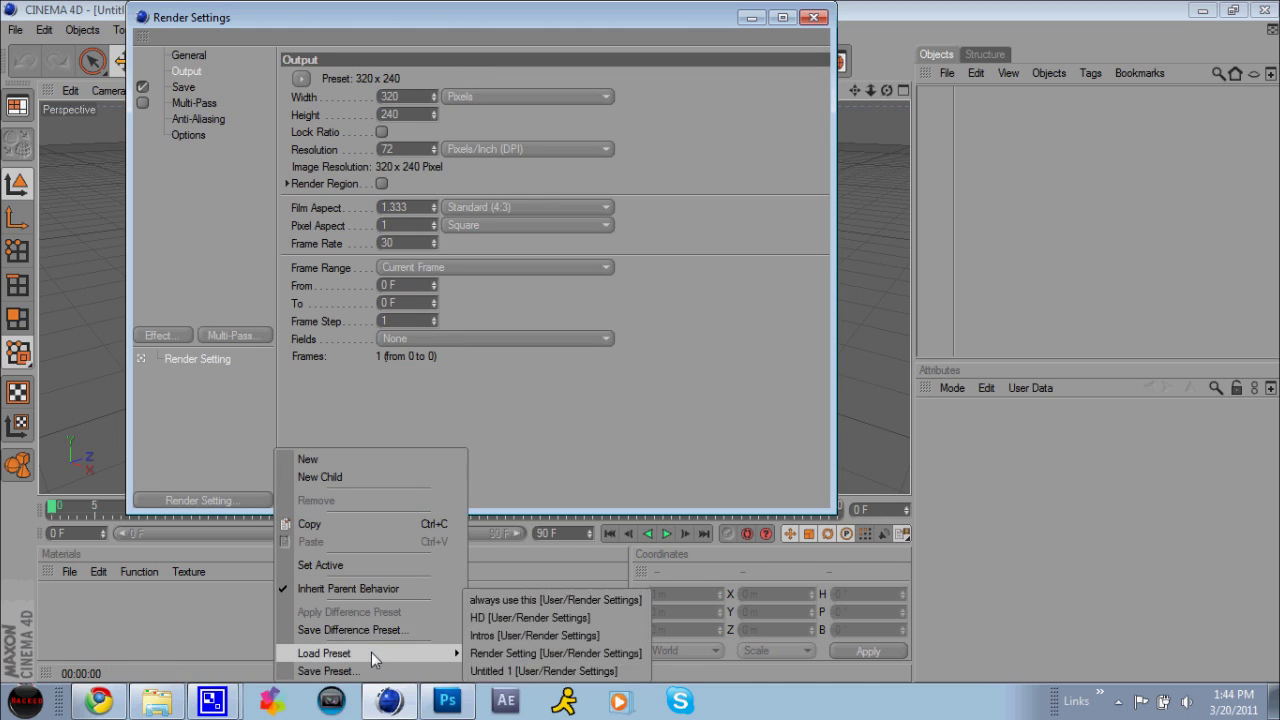
left_click(490, 600)
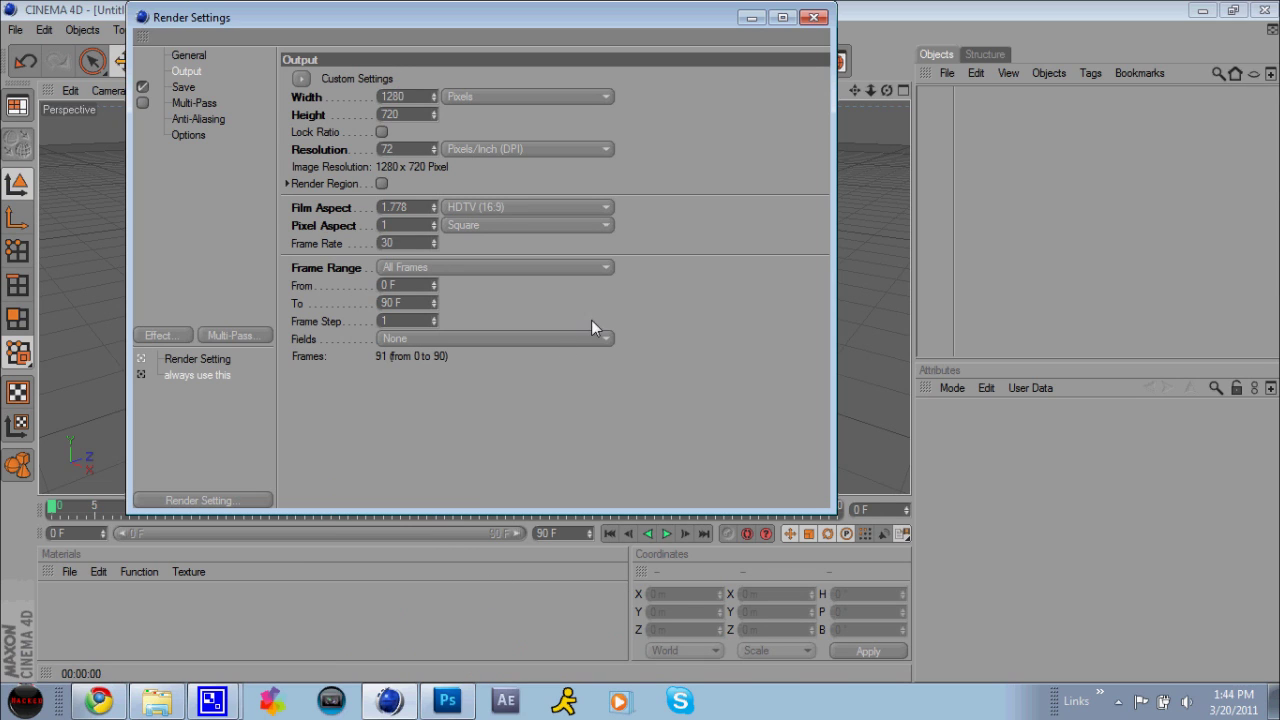
left_click(816, 18)
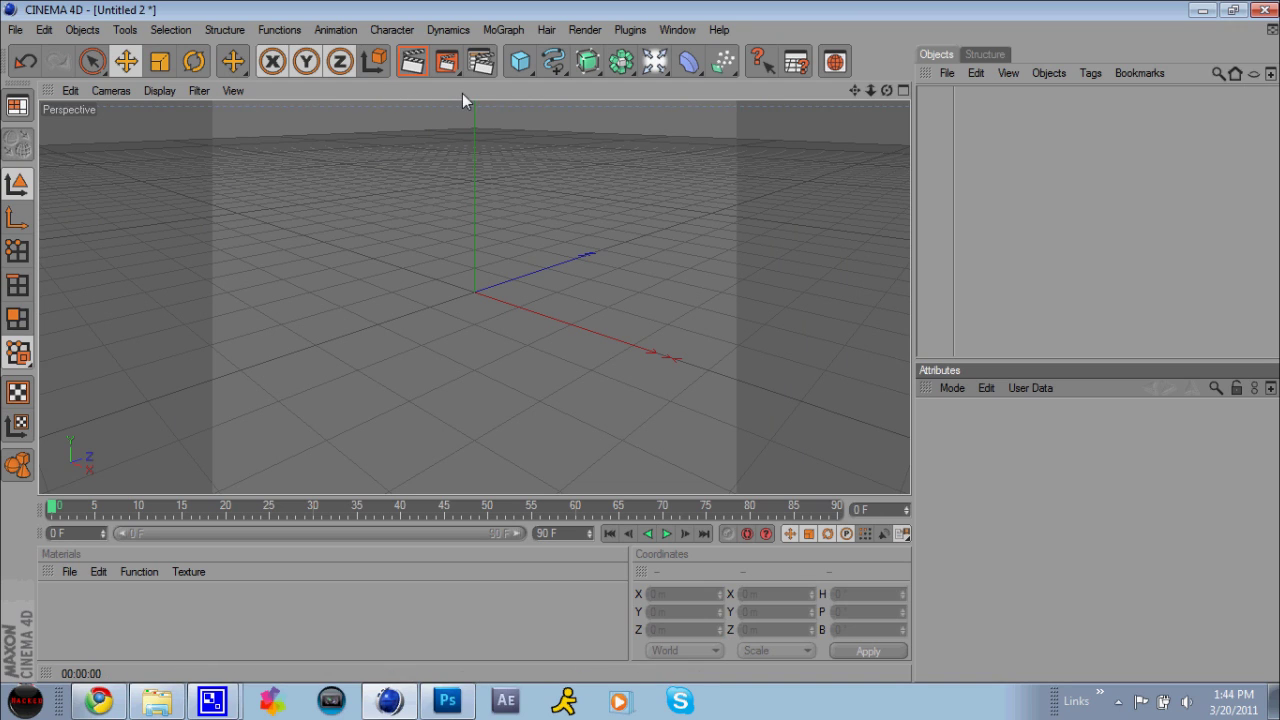
Lock the render aspect ratio, then add and delete a trial MoGraph Text object
left_click(481, 62)
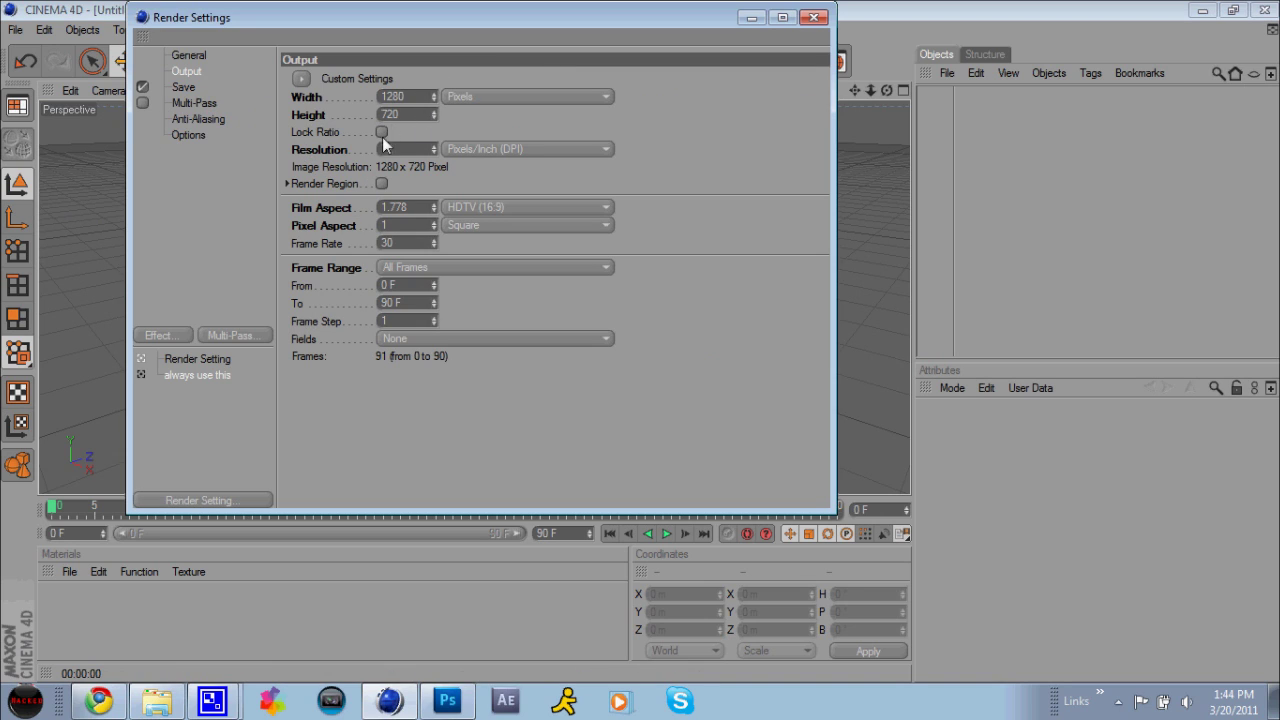
left_click(812, 16)
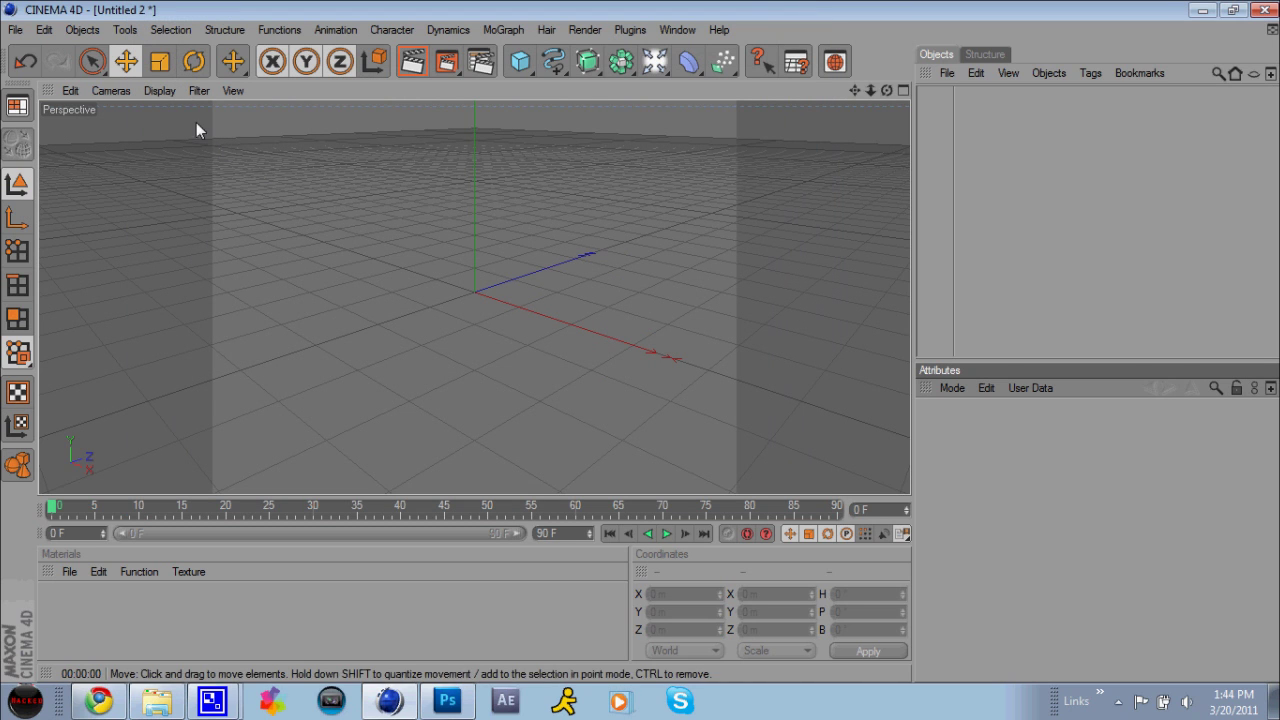
left_click(504, 30)
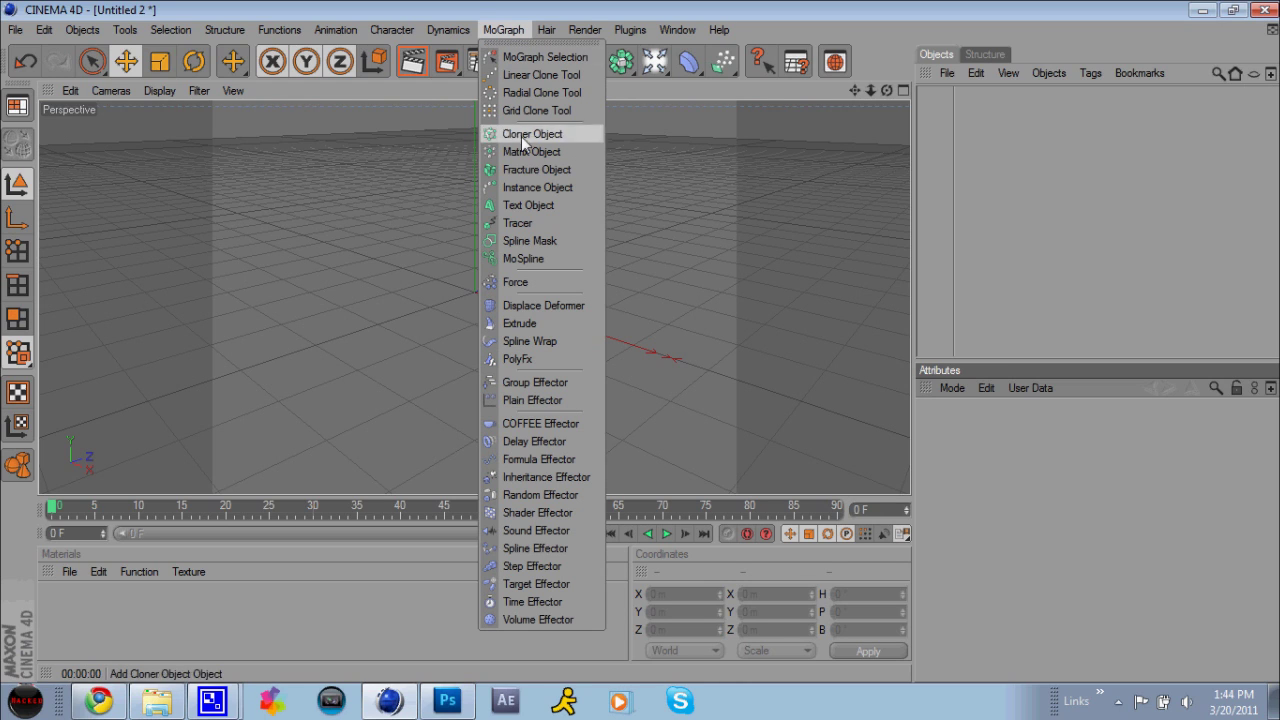
left_click(536, 206)
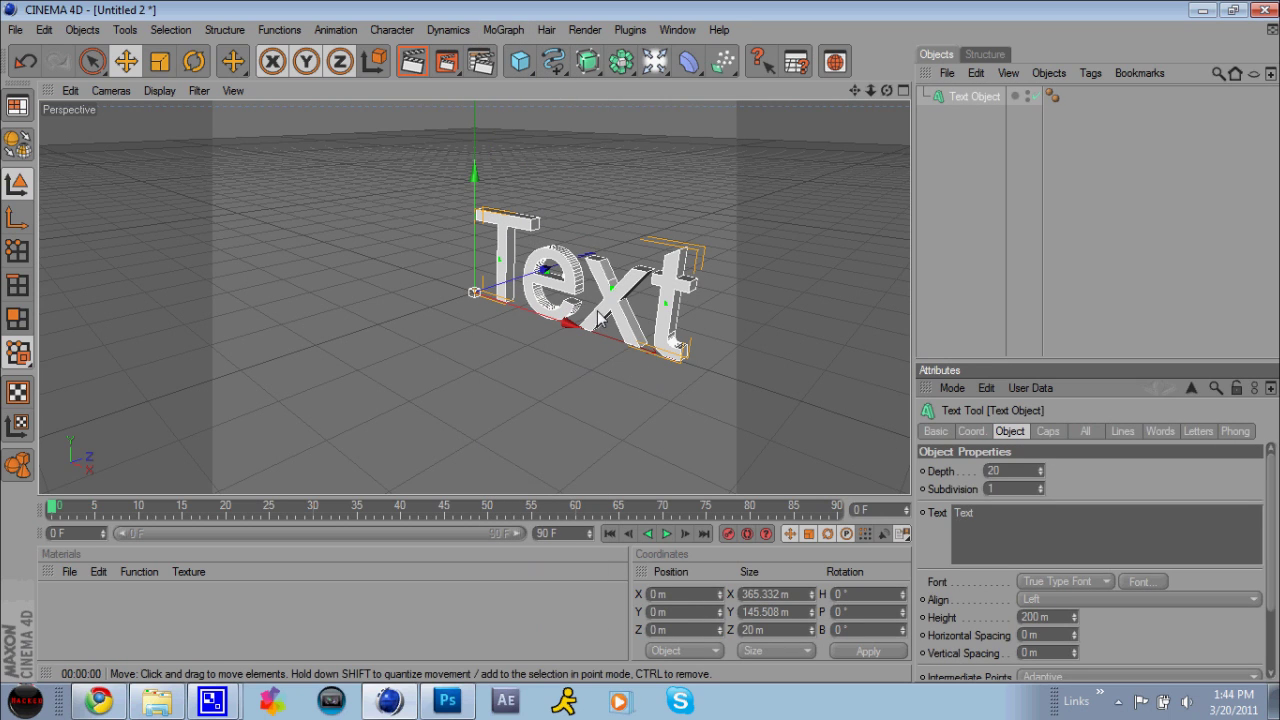
key("Delete")
Add a 200 m cube, raise it about 103 m on Y, and orbit around it
left_click(521, 62)
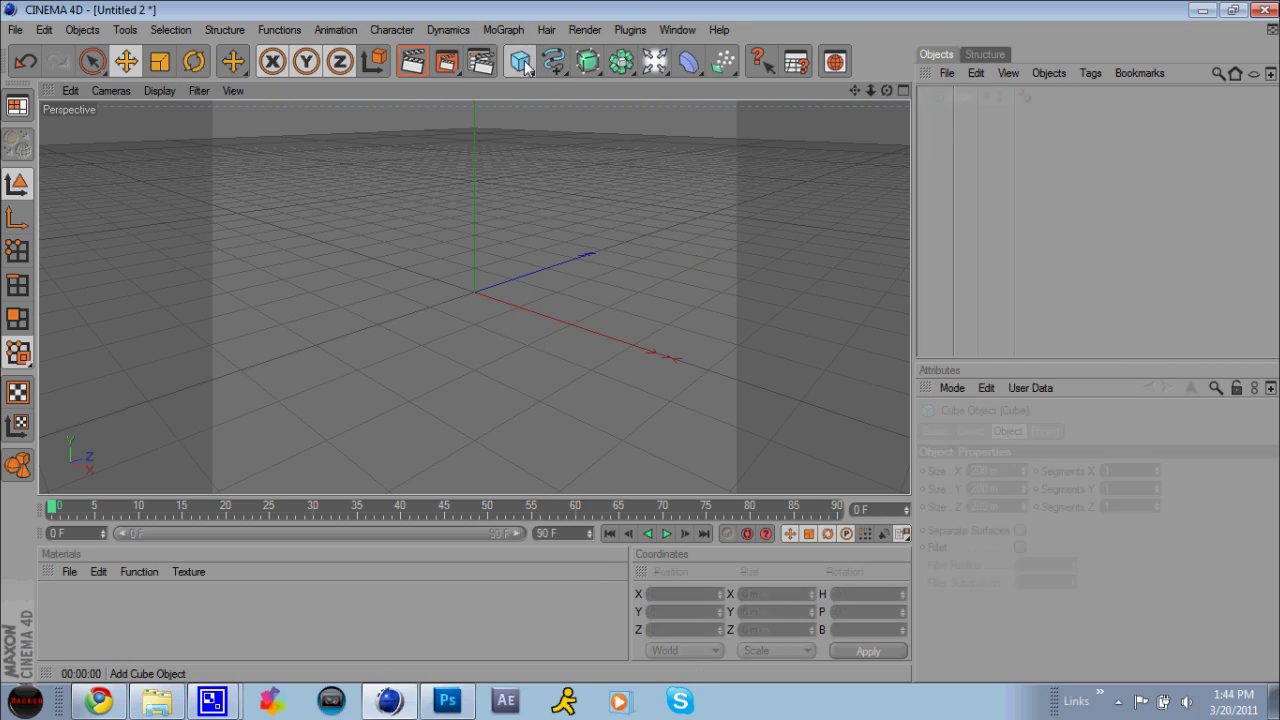
left_click_drag(474, 180, 642, 342)
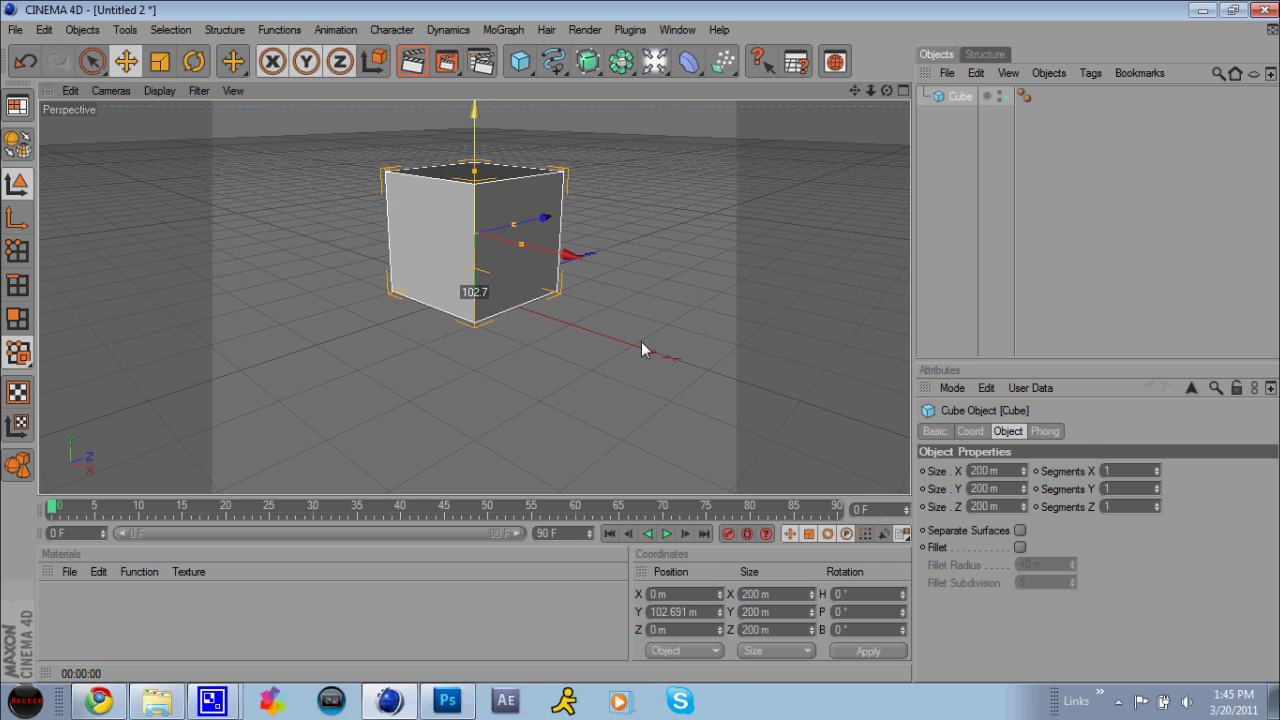
left_click_drag(641, 341, 643, 349)
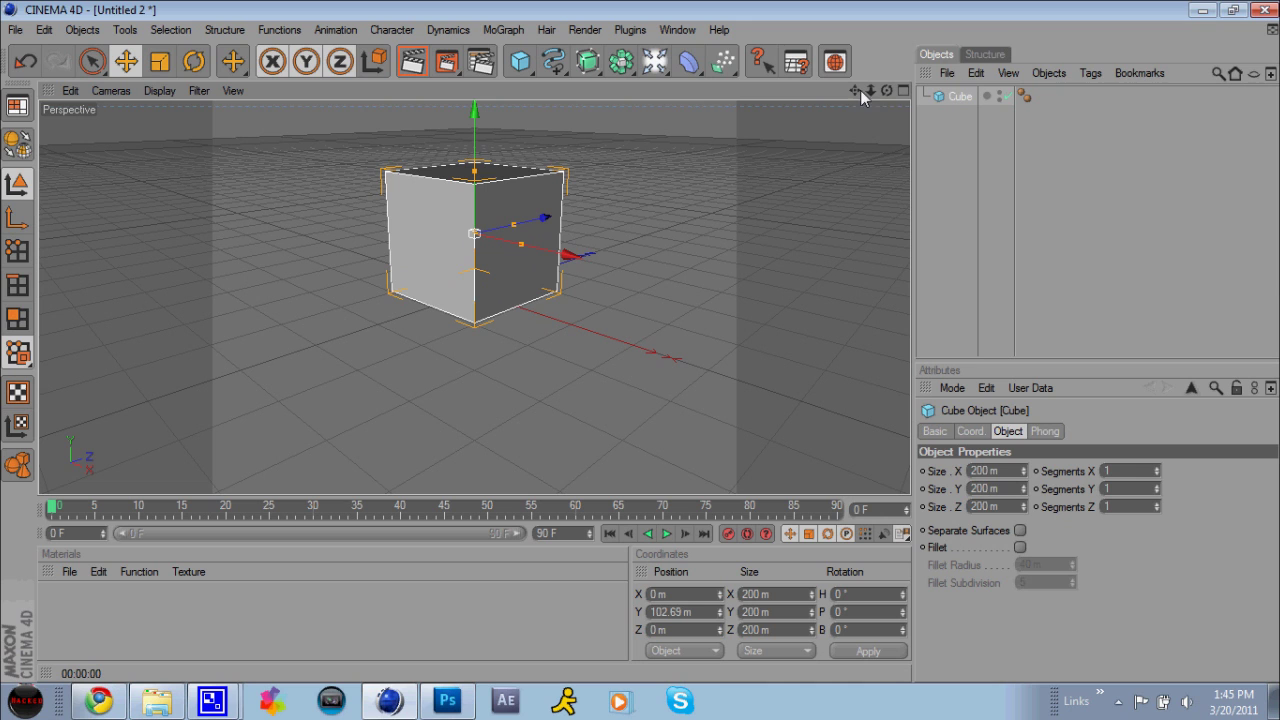
left_click_drag(853, 91, 641, 341)
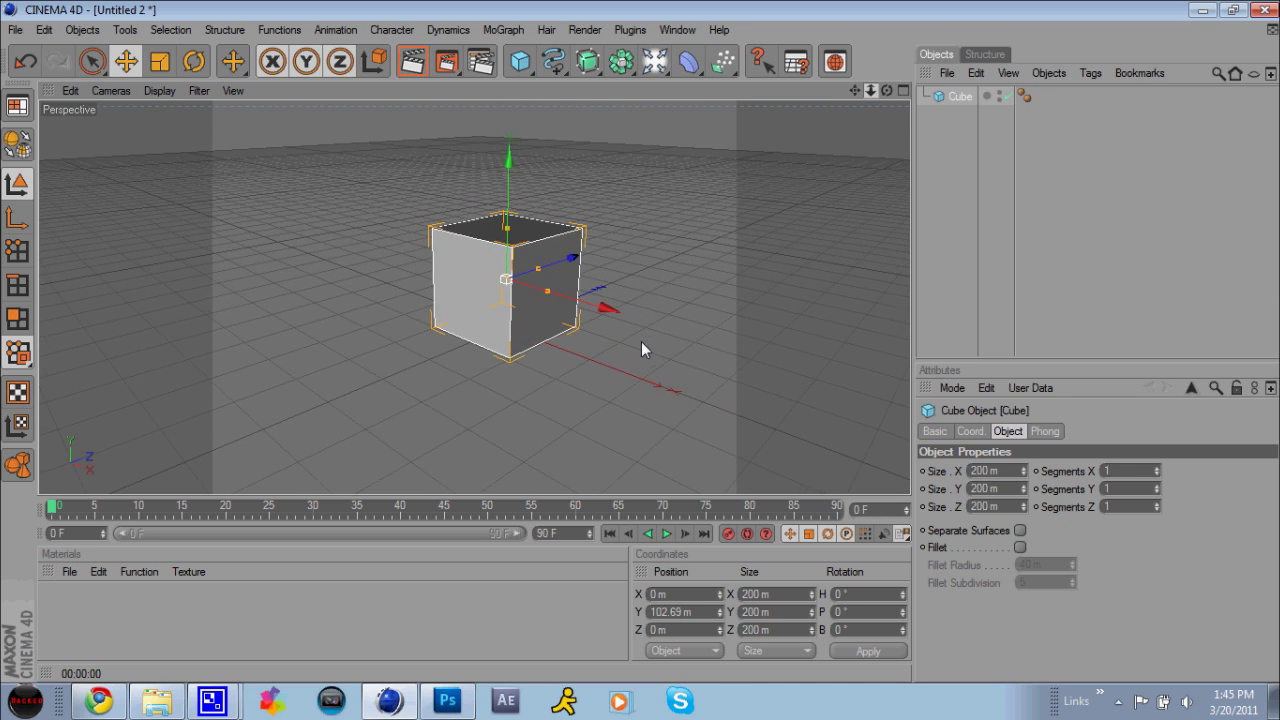
left_click_drag(892, 93, 641, 341)
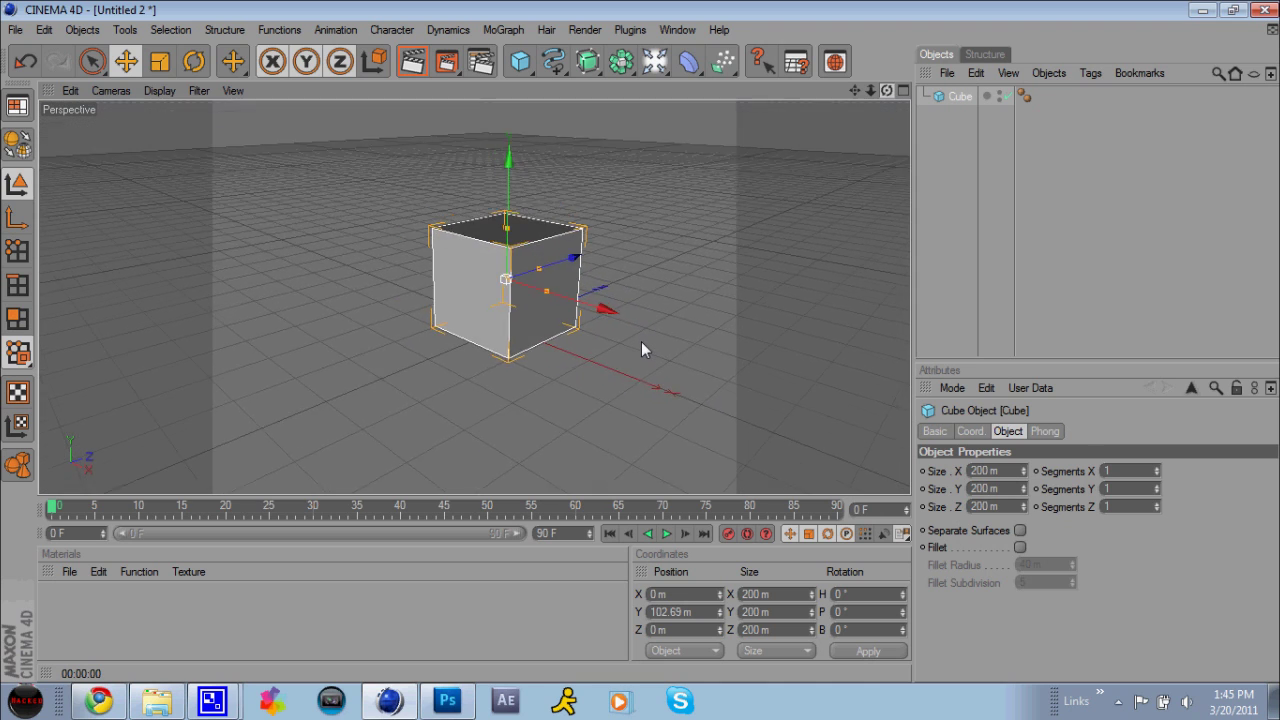
mouse_move(641, 341)
left_mouse_down()
mouse_move(884, 93)
mouse_move(641, 341)
mouse_move(857, 91)
mouse_move(890, 90)
left_mouse_up()
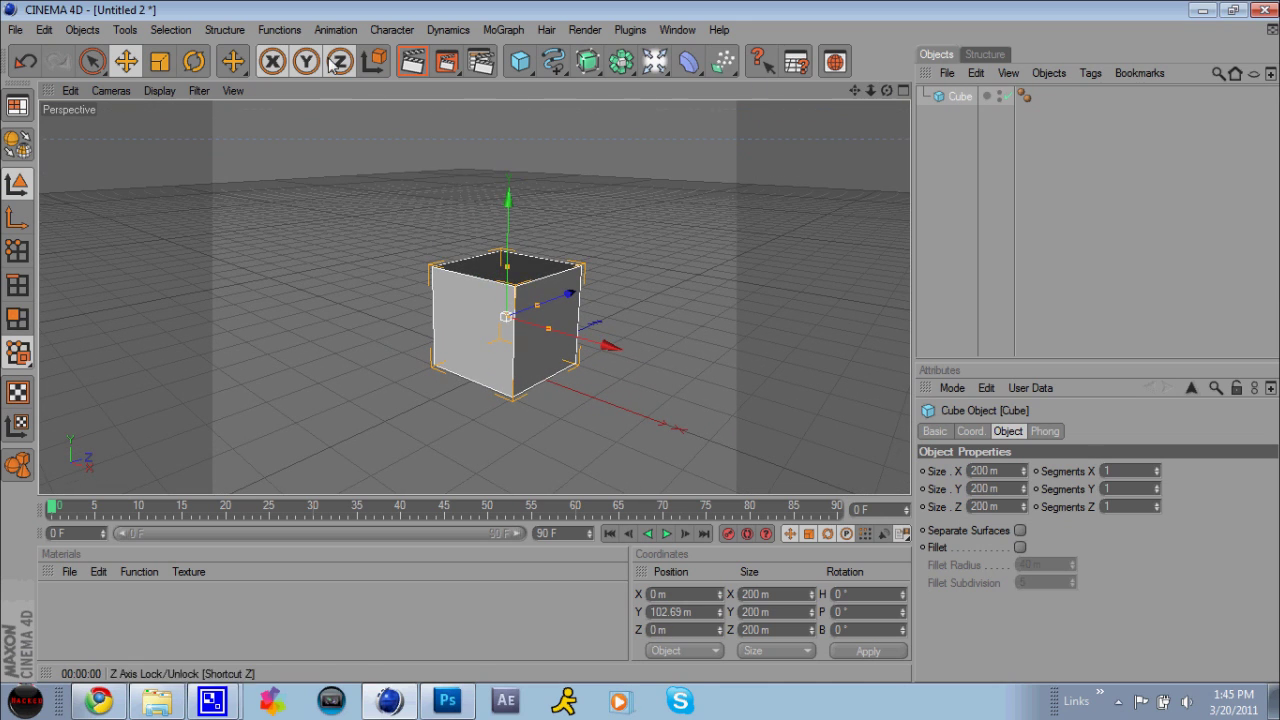
Add two more omni lights and lift Light.2 off the ground in front of the cube
left_click(655, 62)
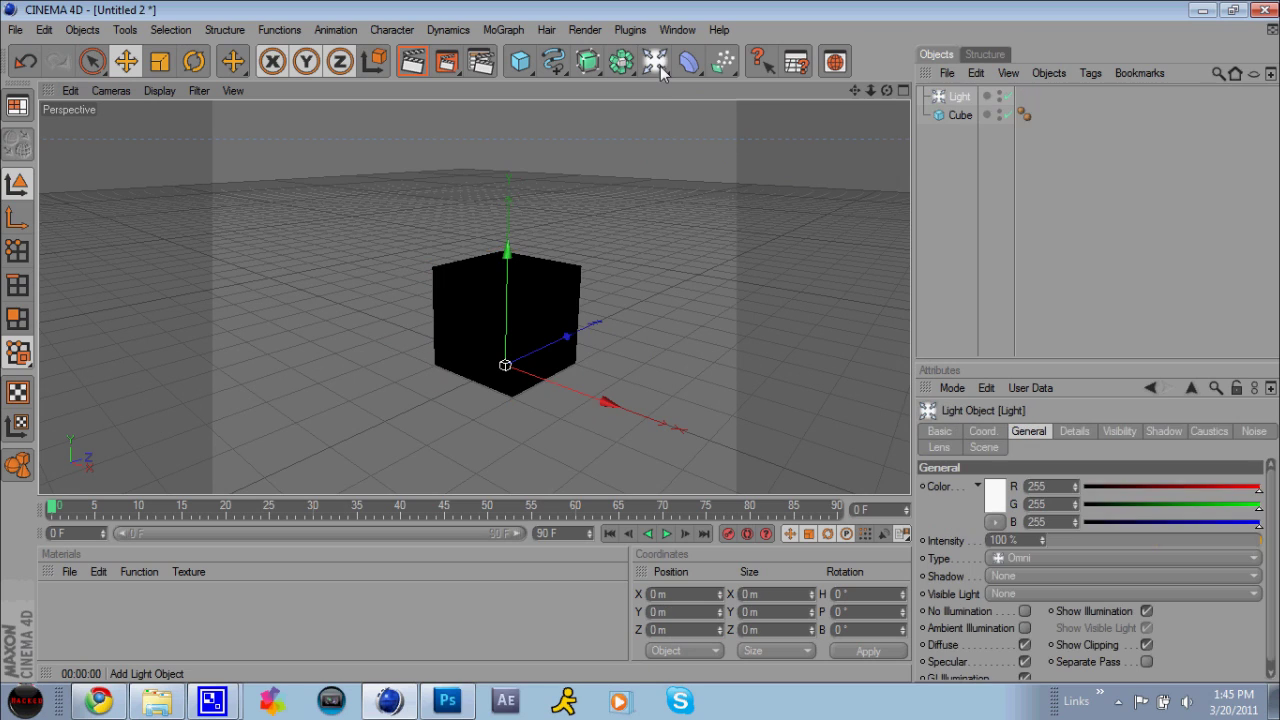
left_click(655, 62)
left_click(655, 62)
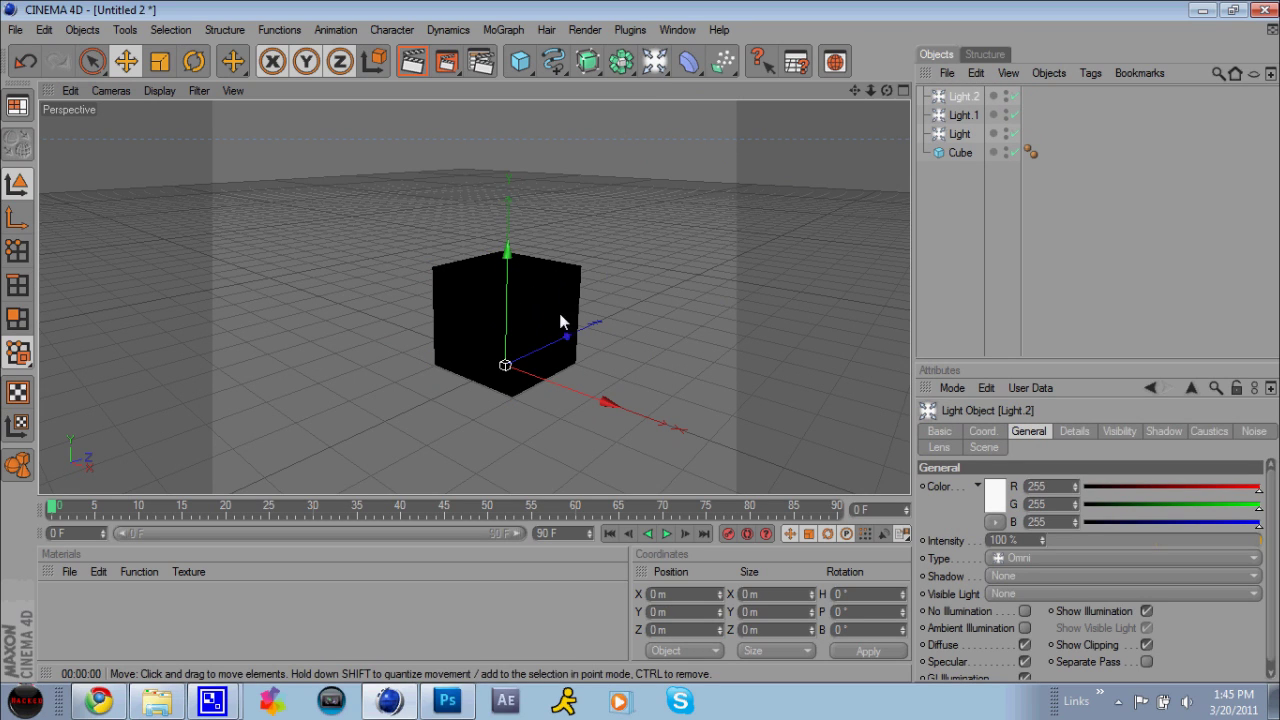
left_click_drag(574, 343, 641, 341)
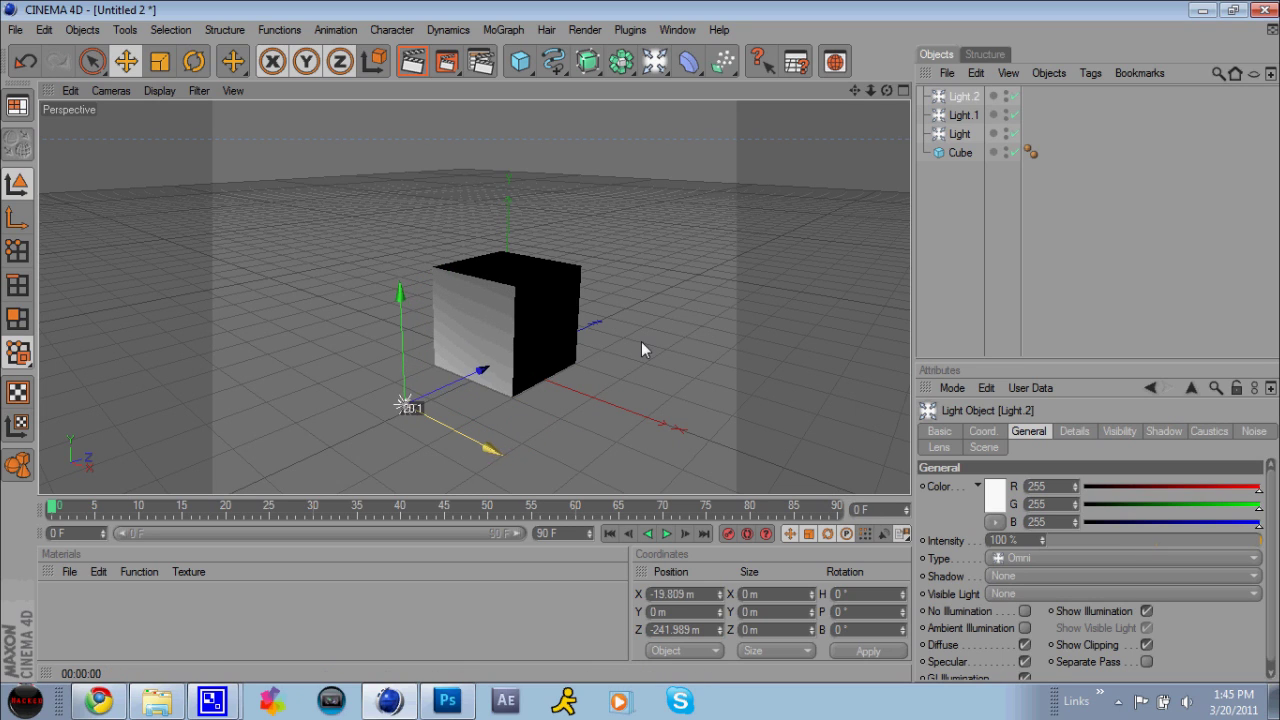
left_click_drag(392, 381, 391, 363)
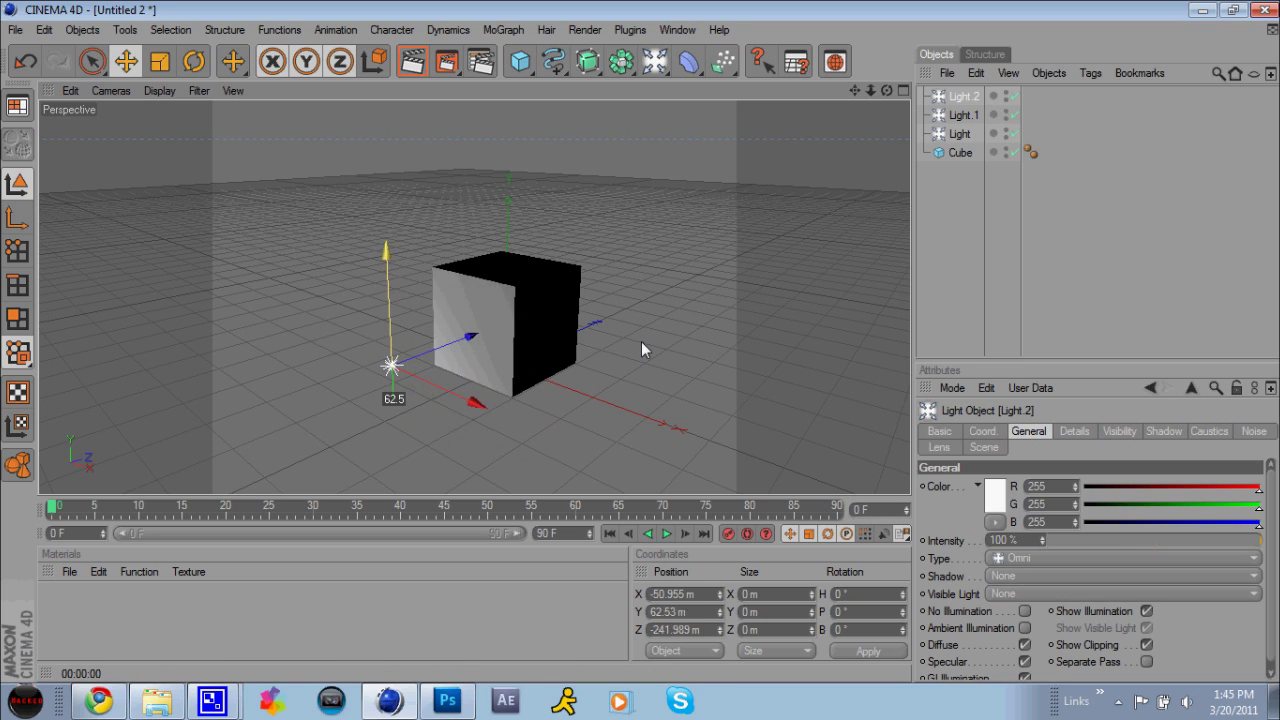
Move Light.1 out to the right of the cube and raise it slightly
left_click(967, 118)
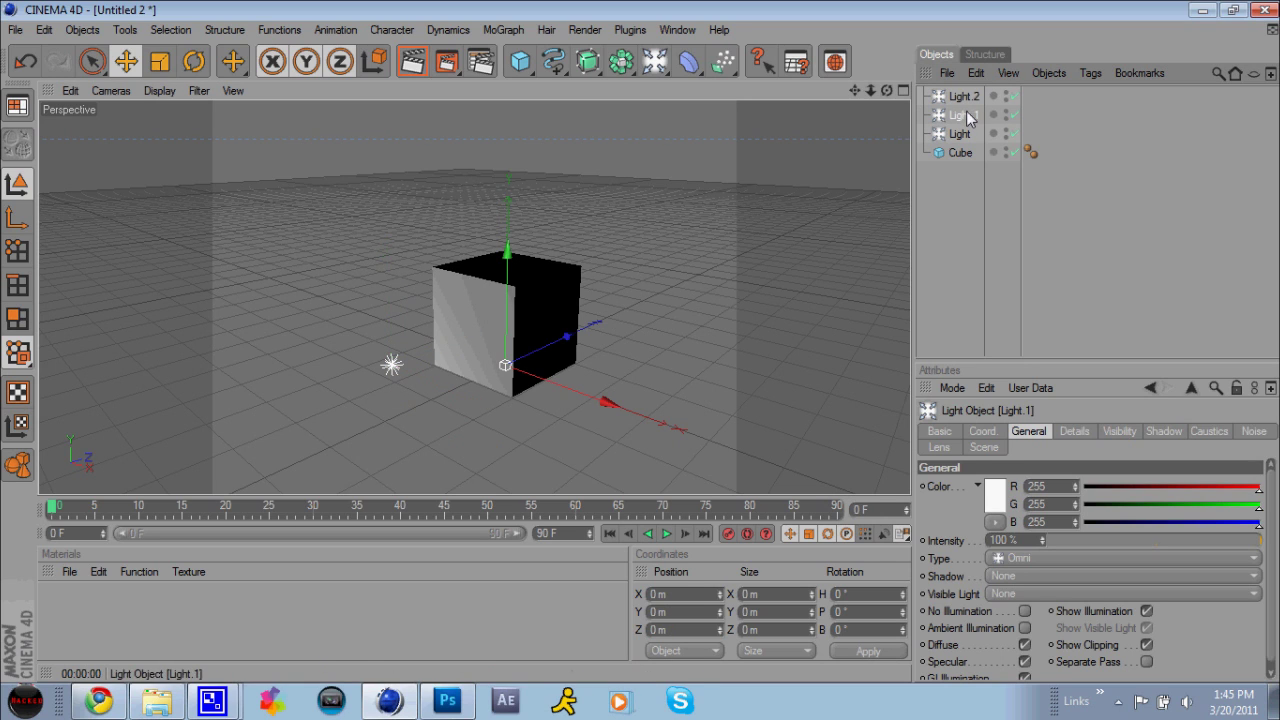
mouse_move(560, 385)
left_mouse_down()
mouse_move(641, 341)
mouse_move(580, 388)
mouse_move(641, 341)
mouse_move(591, 352)
left_mouse_up()
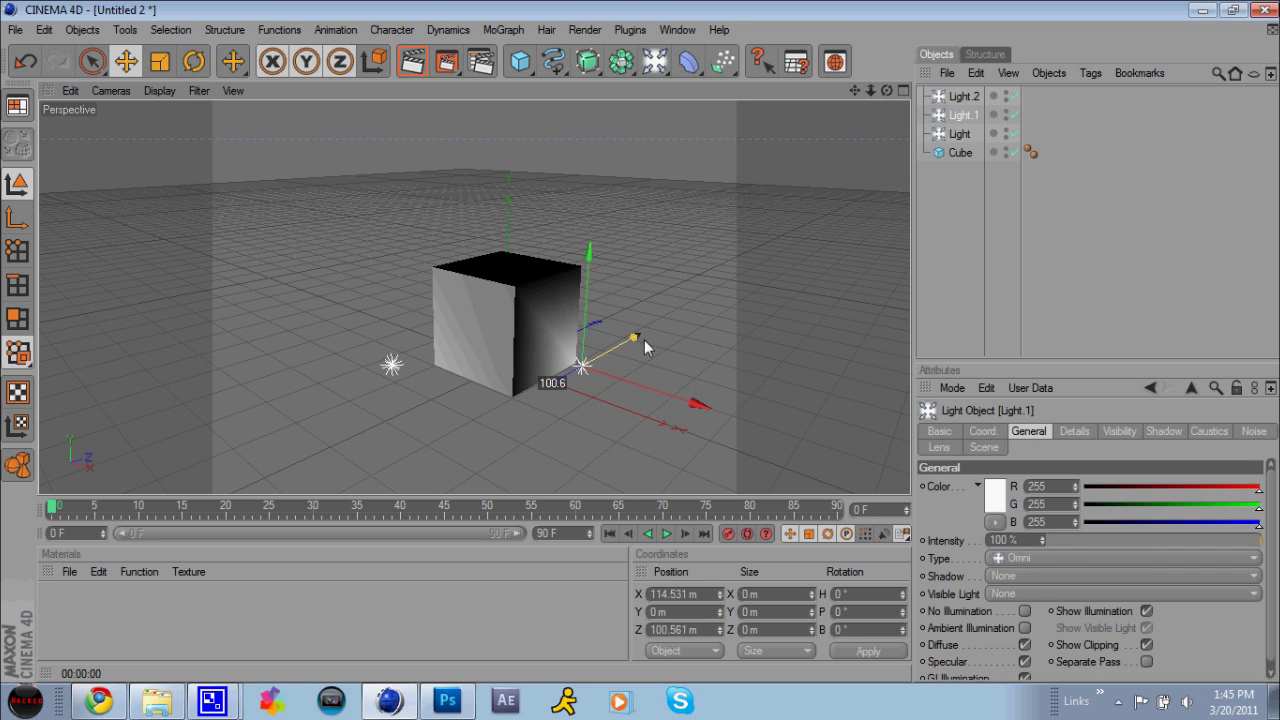
left_click_drag(591, 352, 590, 330)
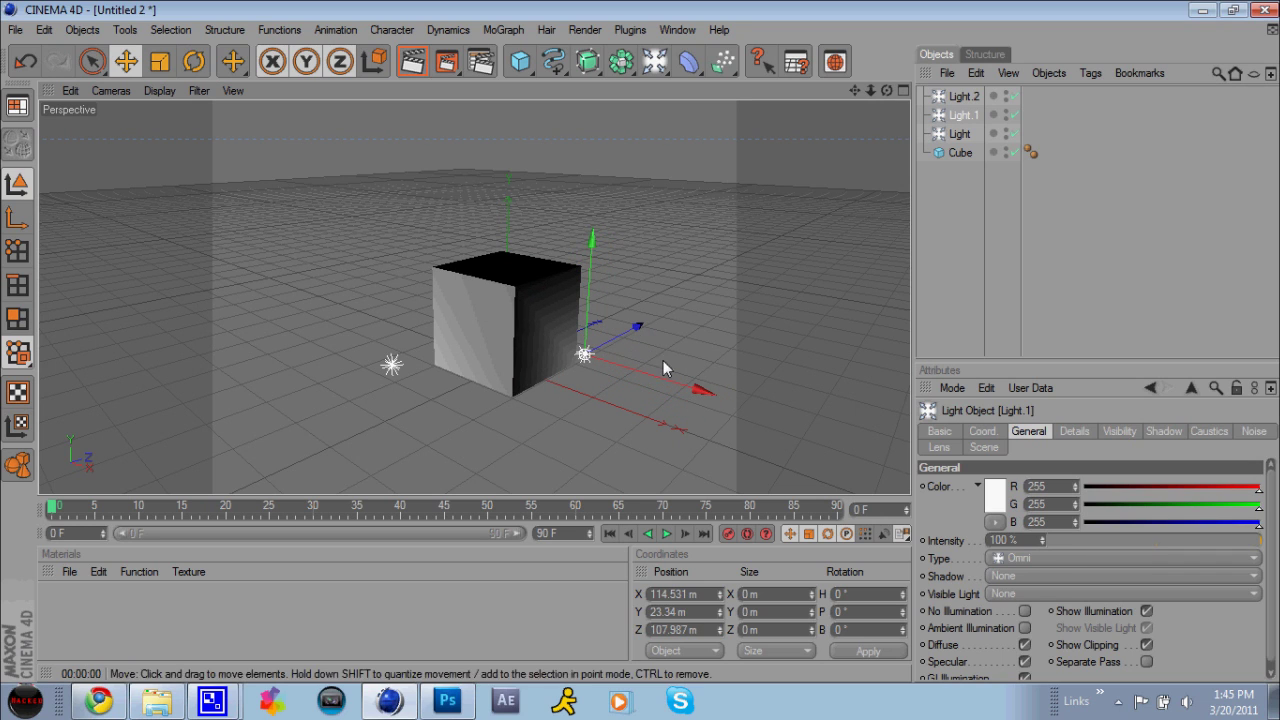
mouse_move(663, 366)
left_mouse_down()
mouse_move(643, 349)
mouse_move(668, 336)
mouse_move(643, 346)
left_mouse_up()
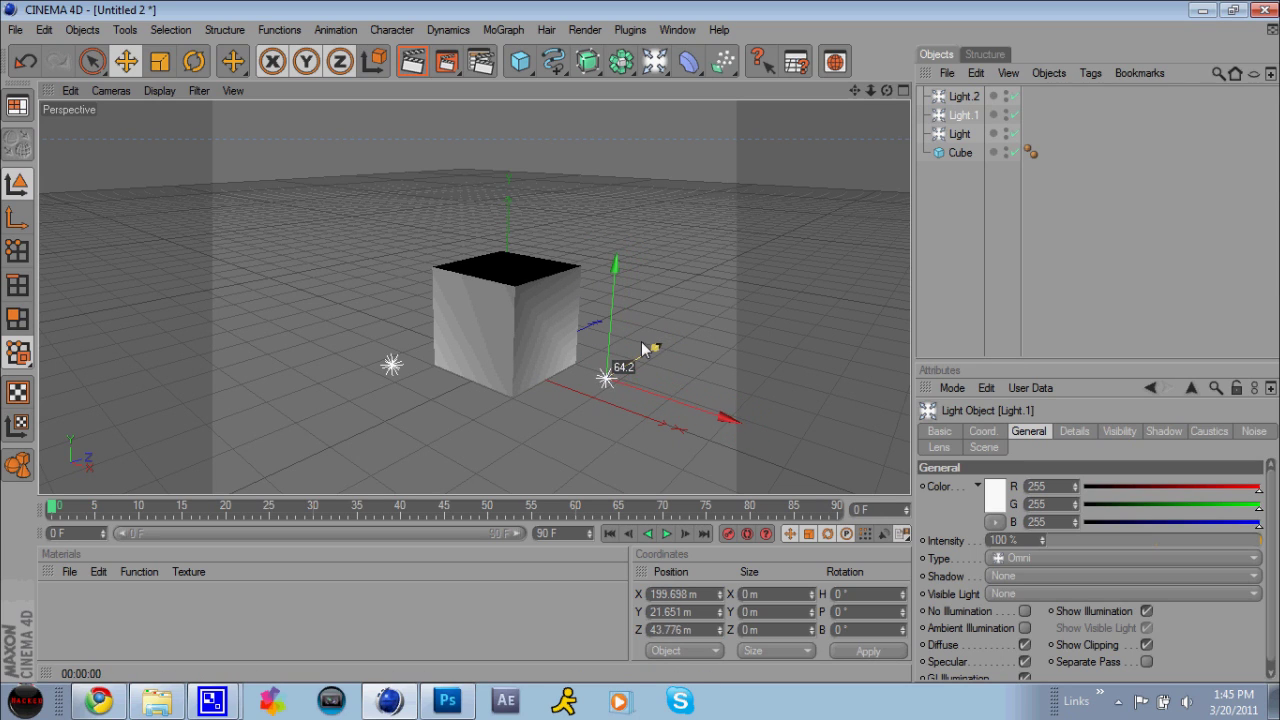
left_click_drag(621, 312, 615, 320)
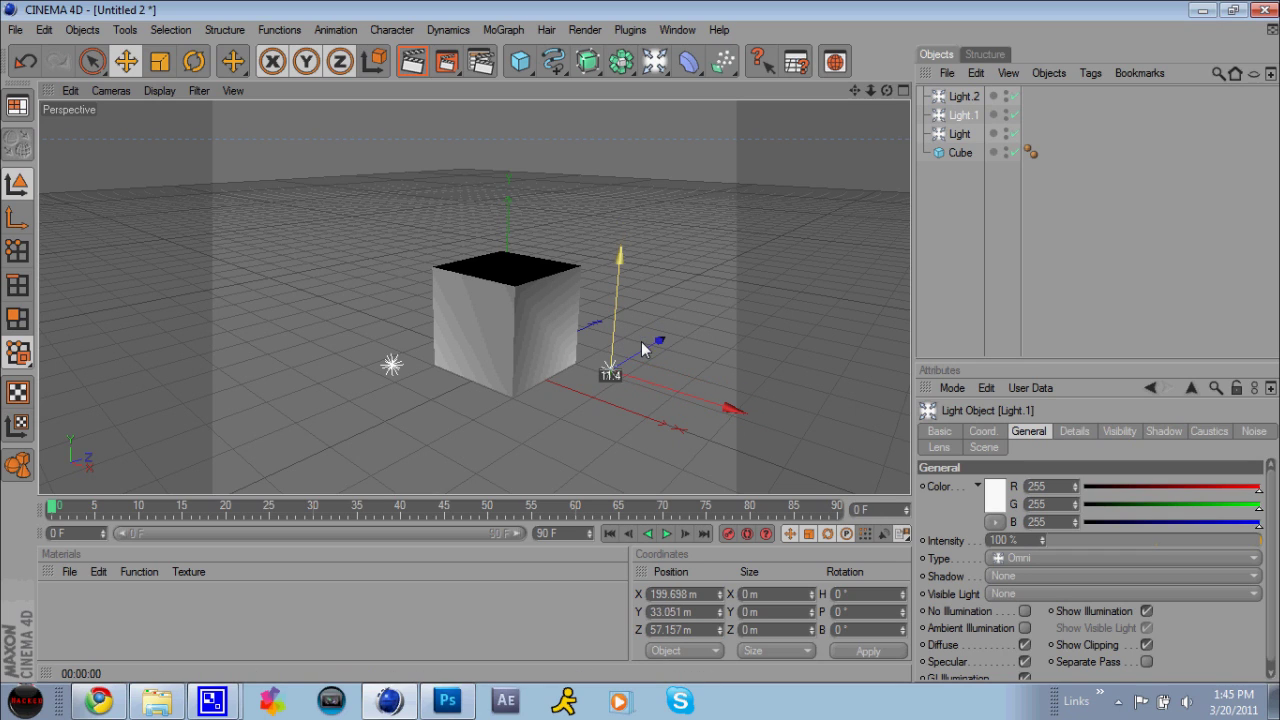
left_click_drag(622, 374, 641, 347)
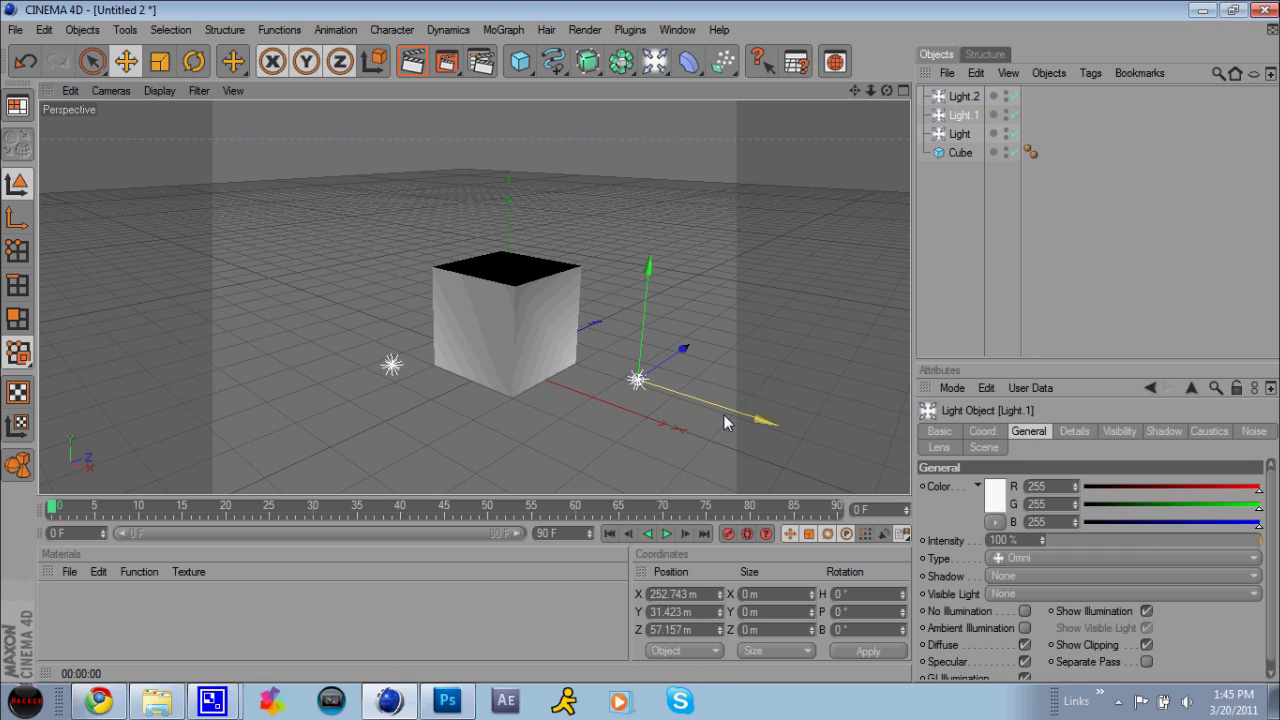
Raise Light.2 high and centre it over the cube
left_click(963, 96)
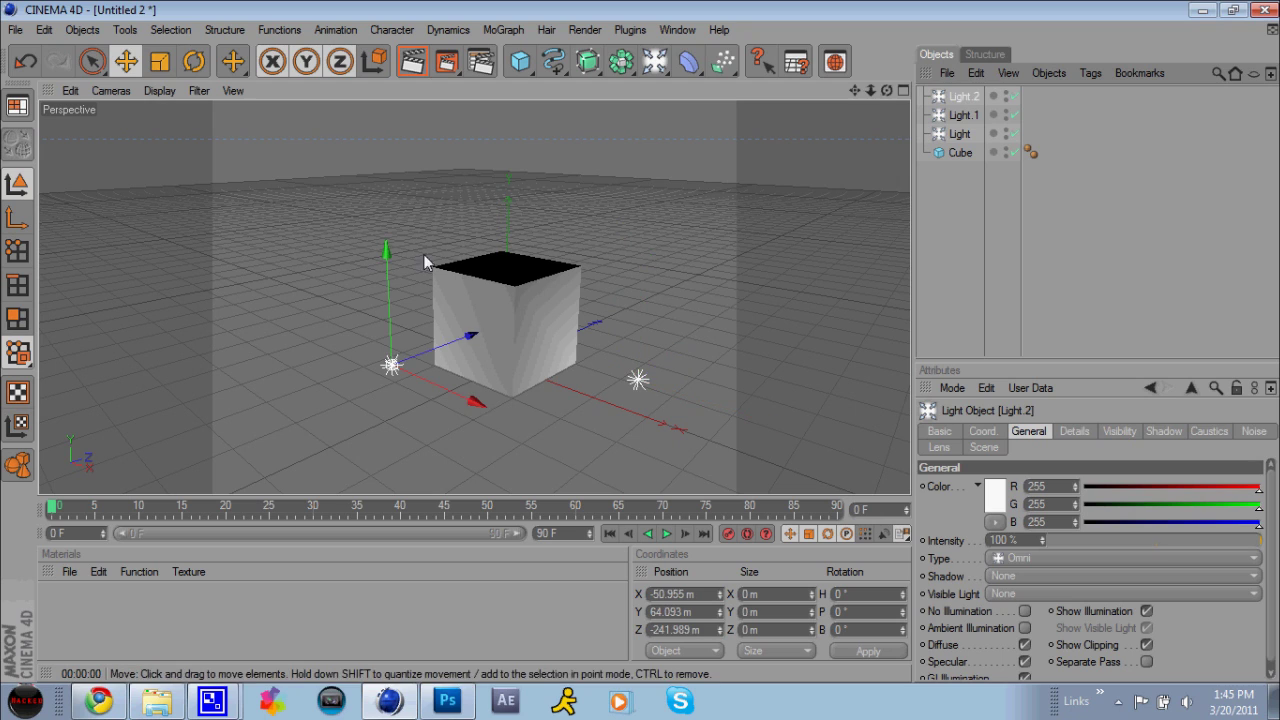
left_click_drag(388, 256, 641, 341)
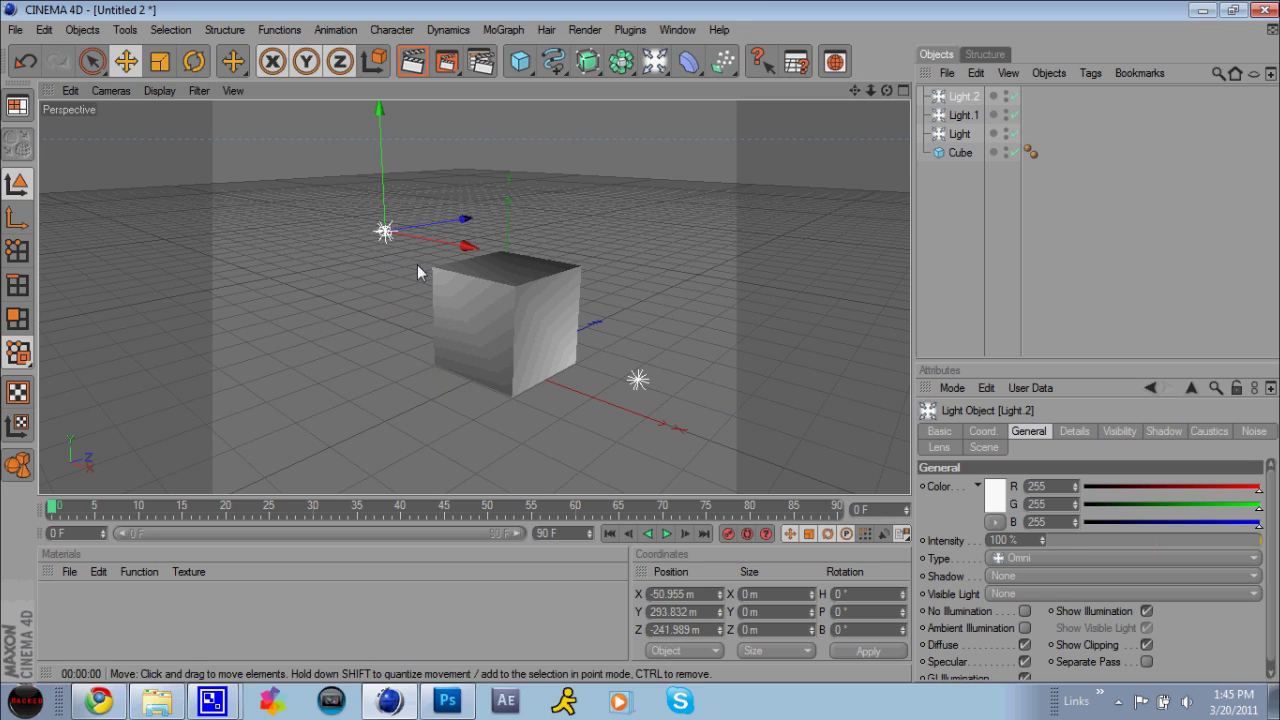
left_click_drag(463, 219, 641, 341)
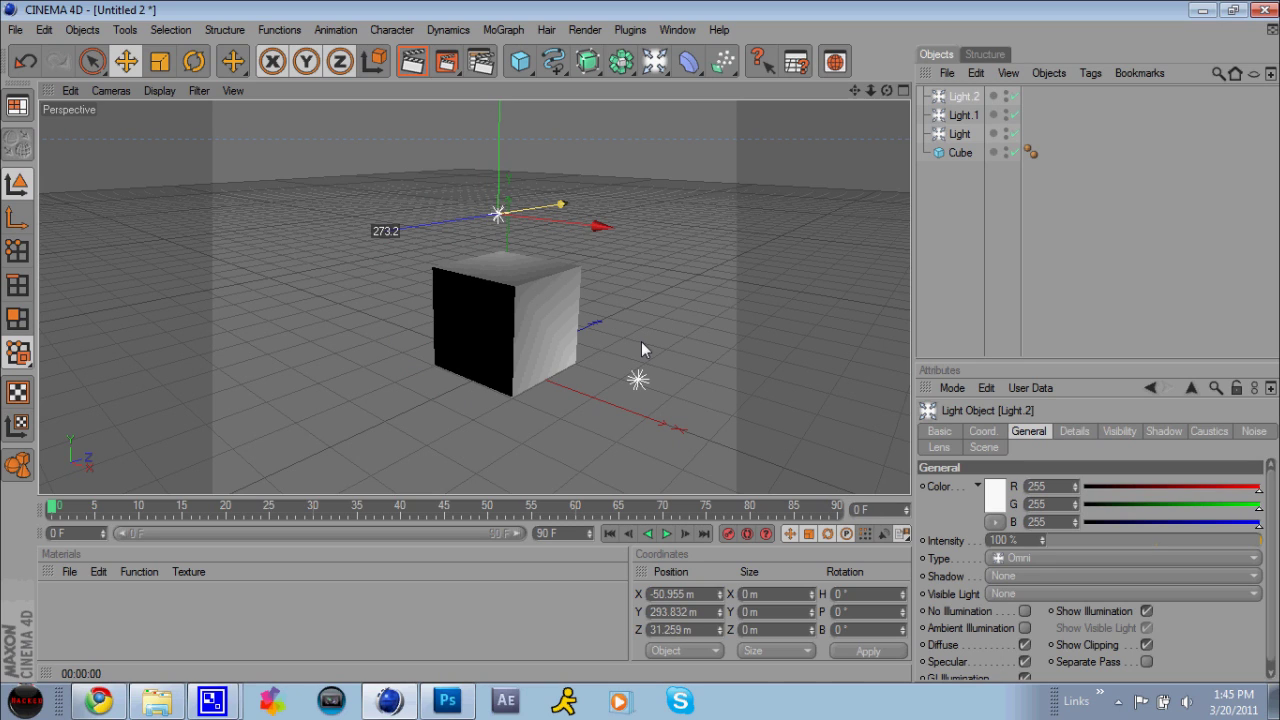
left_click_drag(641, 341, 459, 216)
Move the first light, Light, to the front-left of the cube
left_click(506, 318)
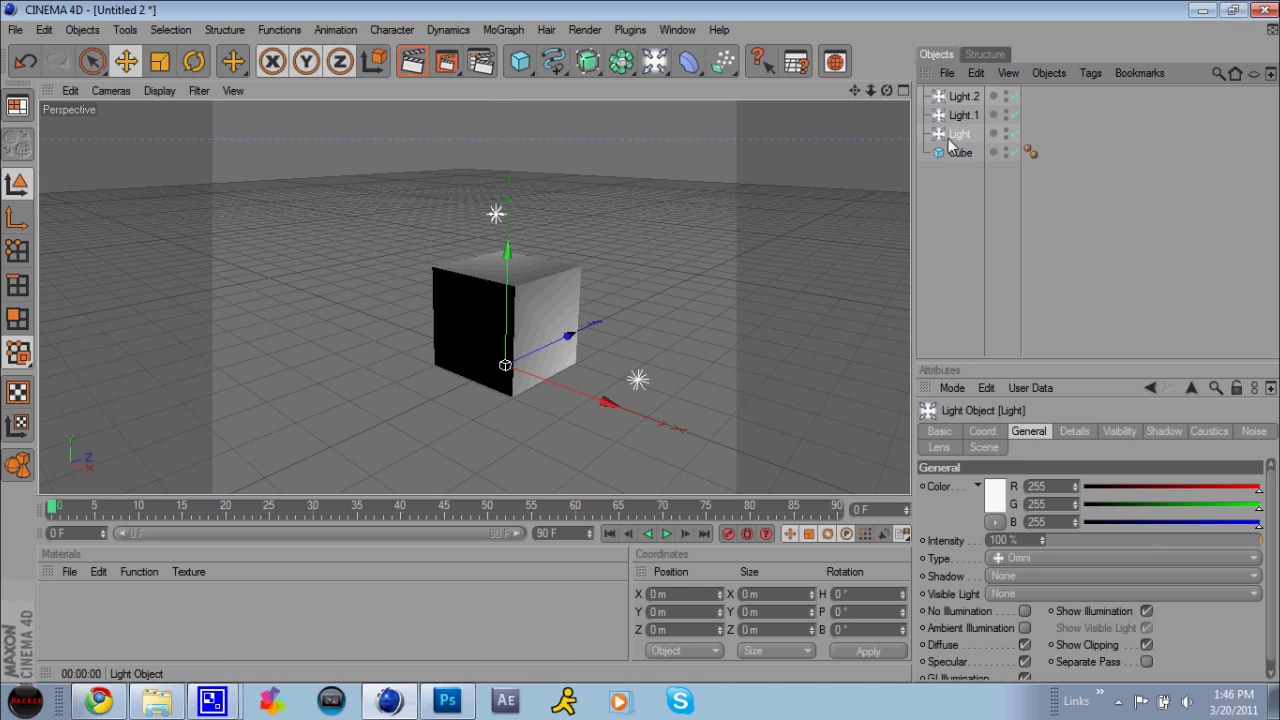
mouse_move(568, 335)
left_mouse_down()
mouse_move(641, 341)
mouse_move(572, 332)
left_mouse_up()
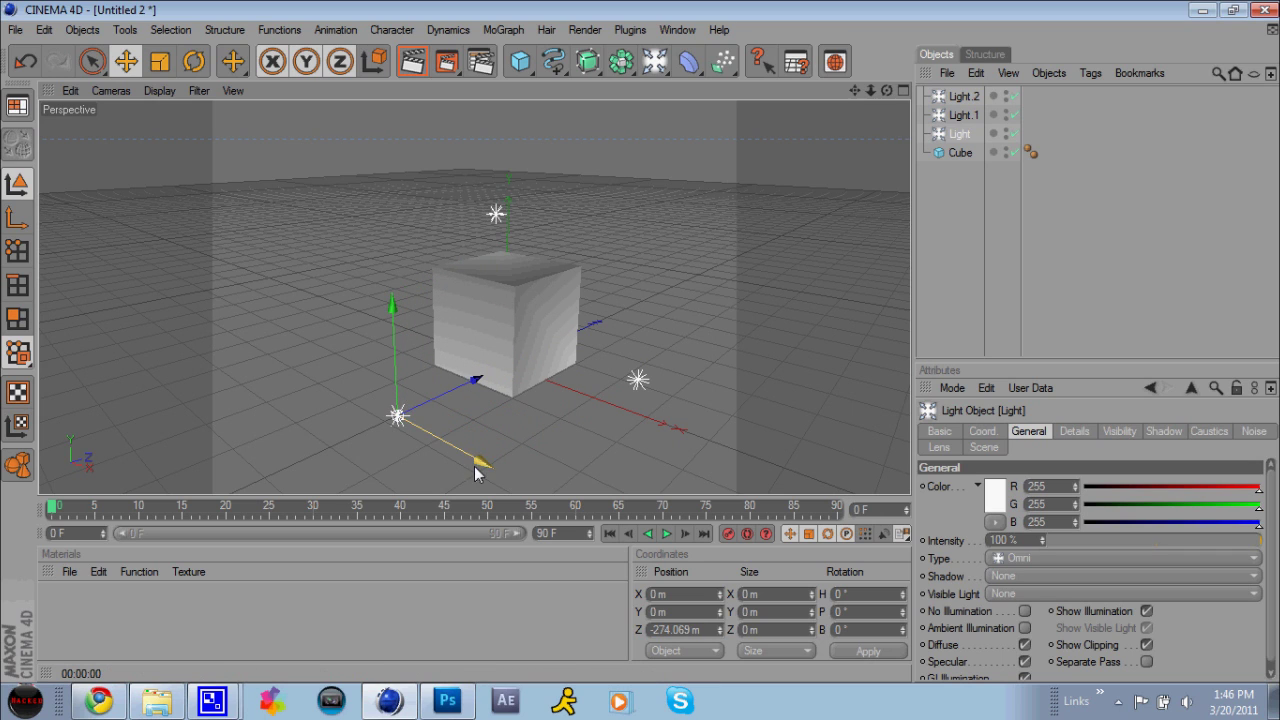
mouse_move(474, 466)
left_mouse_down()
mouse_move(641, 341)
mouse_move(757, 347)
left_mouse_up()
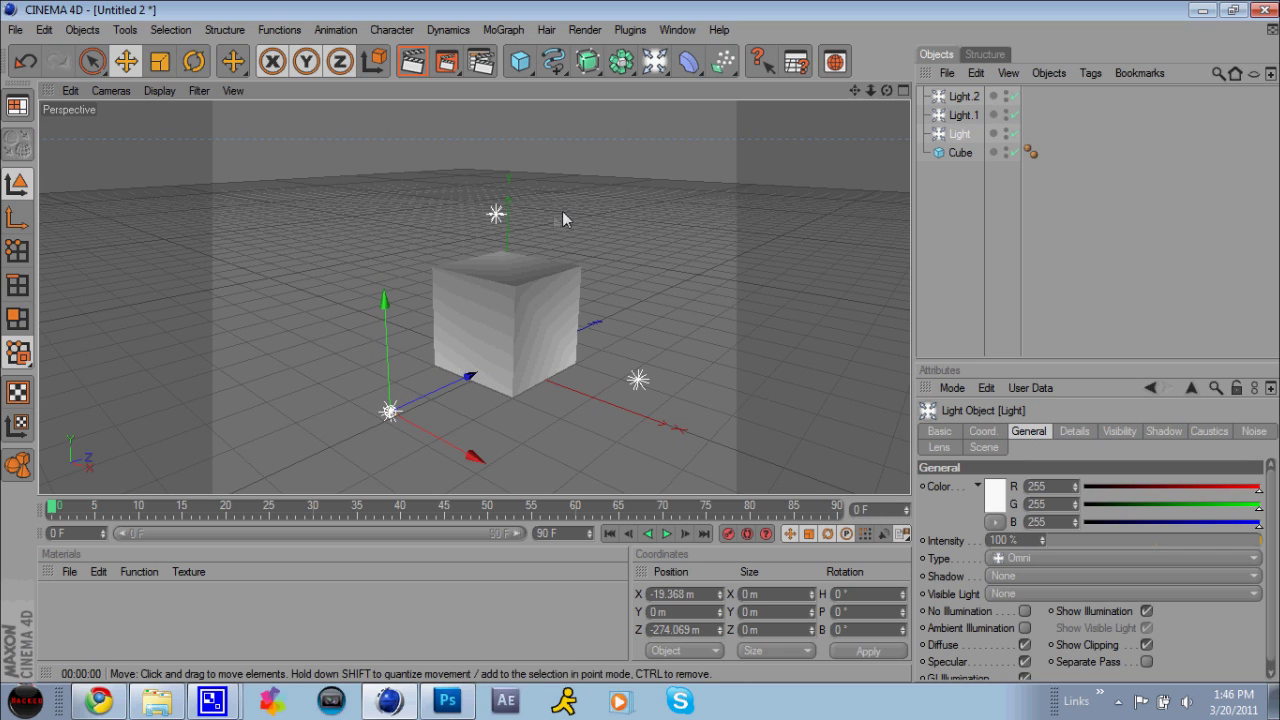
Raise Light.2 even higher above the cube and reselect the first light
left_click(975, 98)
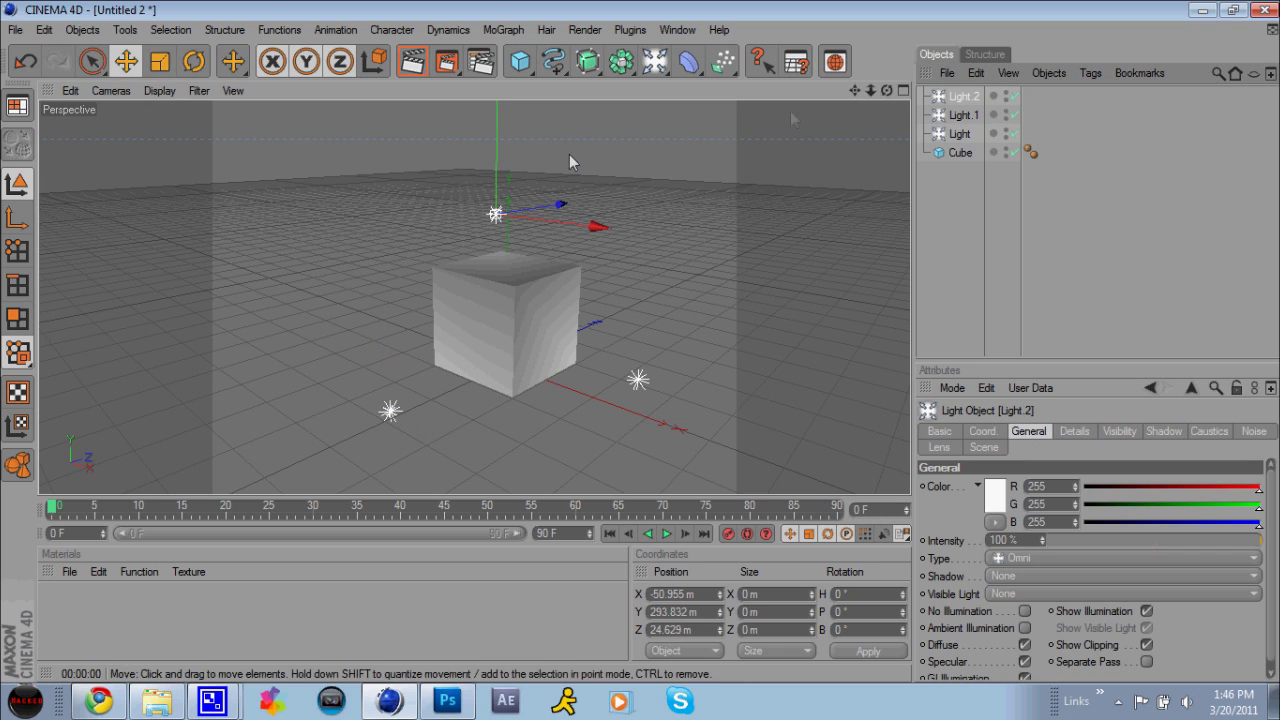
left_click_drag(494, 208, 495, 180)
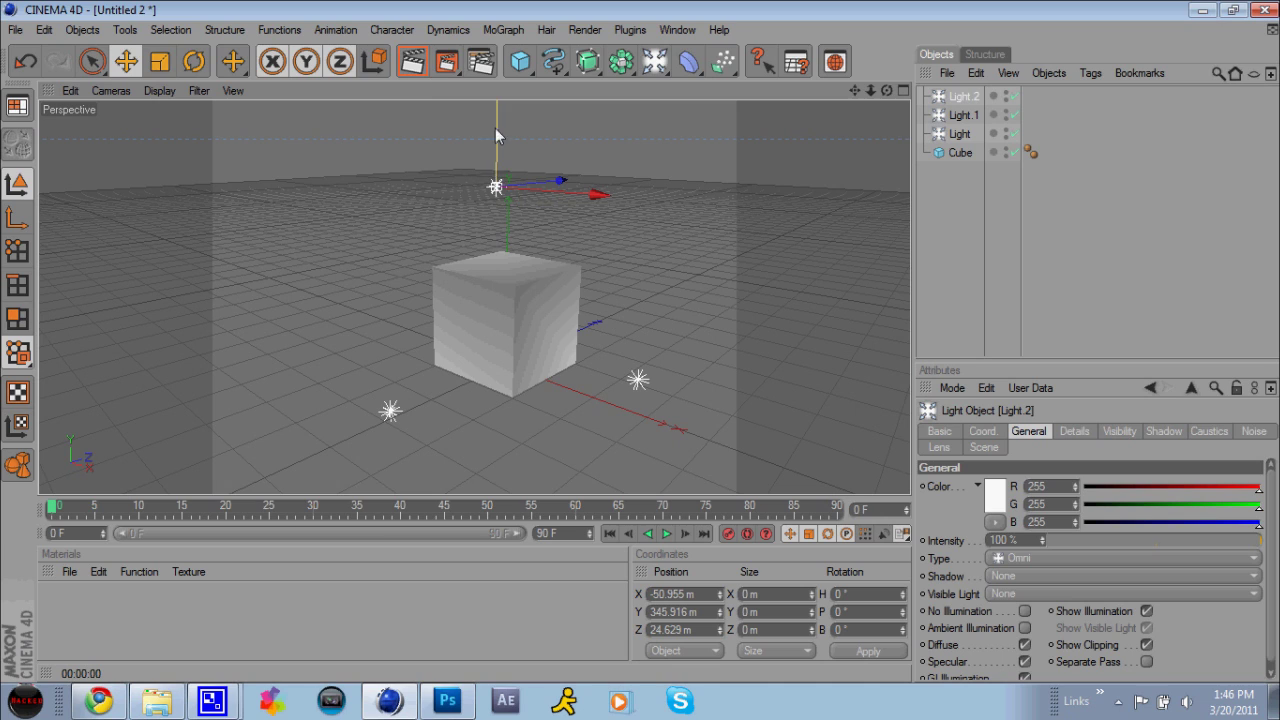
double_click(961, 134)
key("Return")
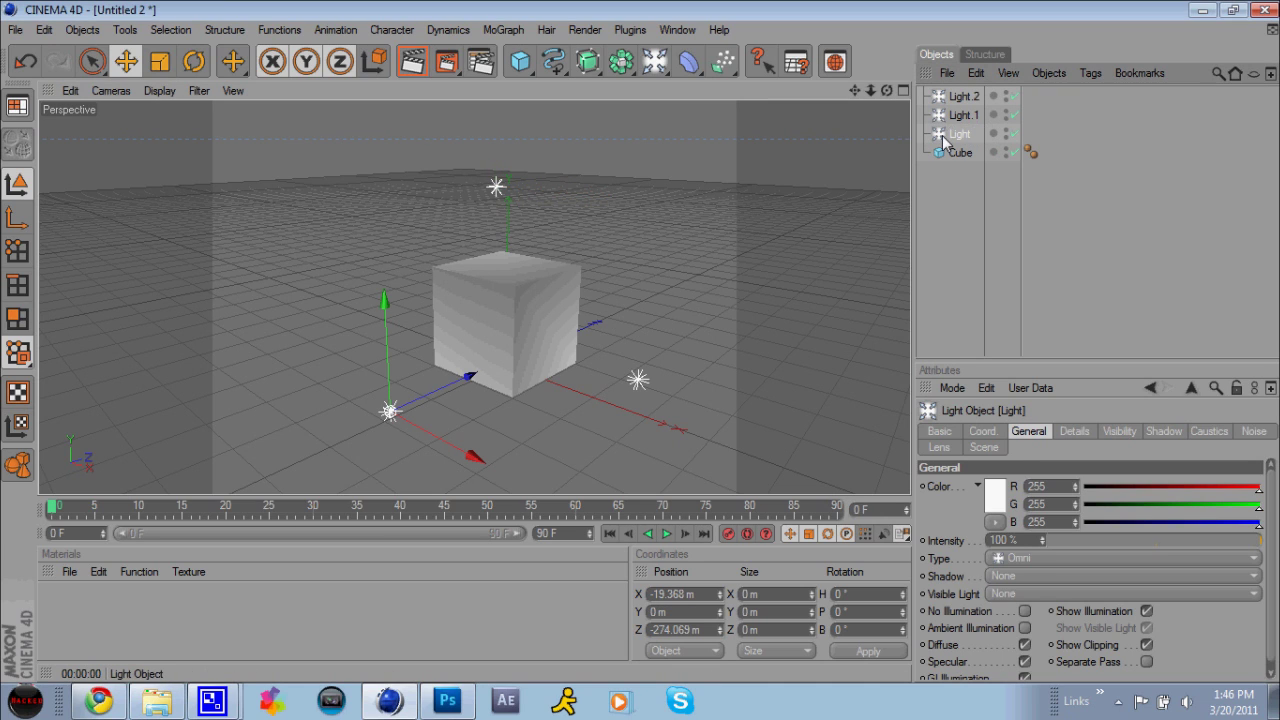
left_click(994, 497)
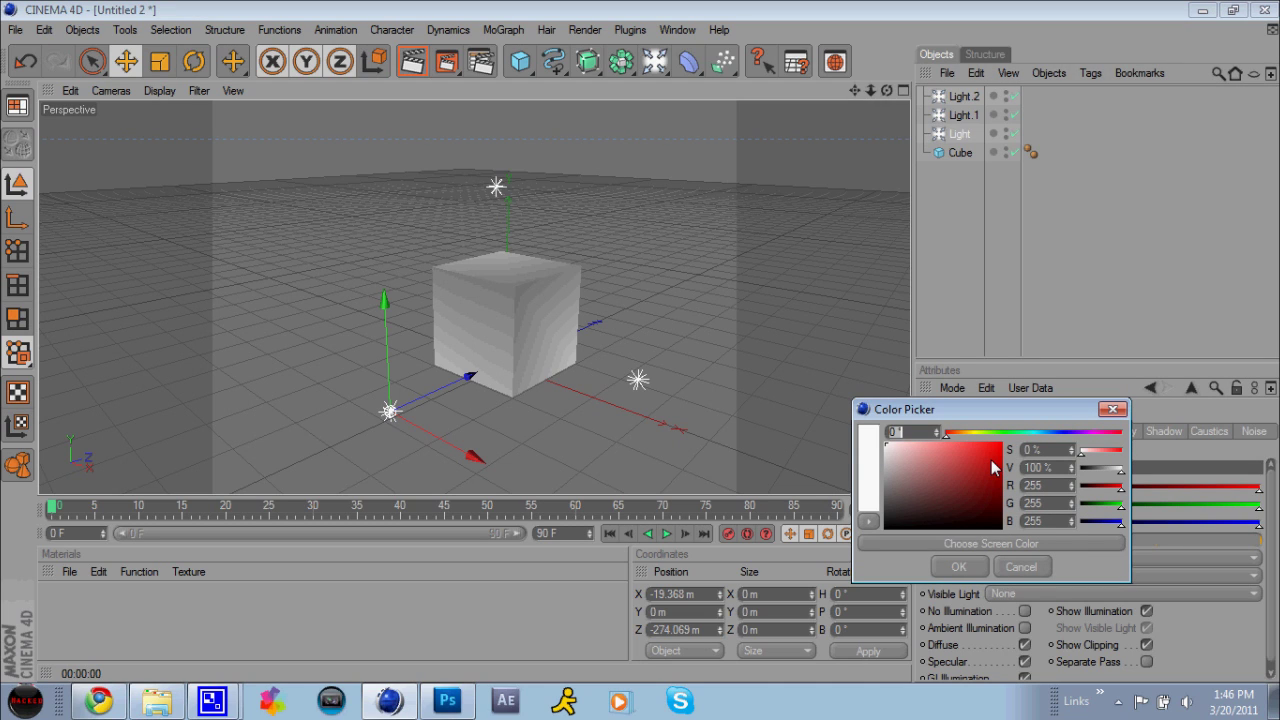
Set the first light to pure red and Light.1 to yellow
left_click_drag(995, 466, 1001, 443)
key("Return")
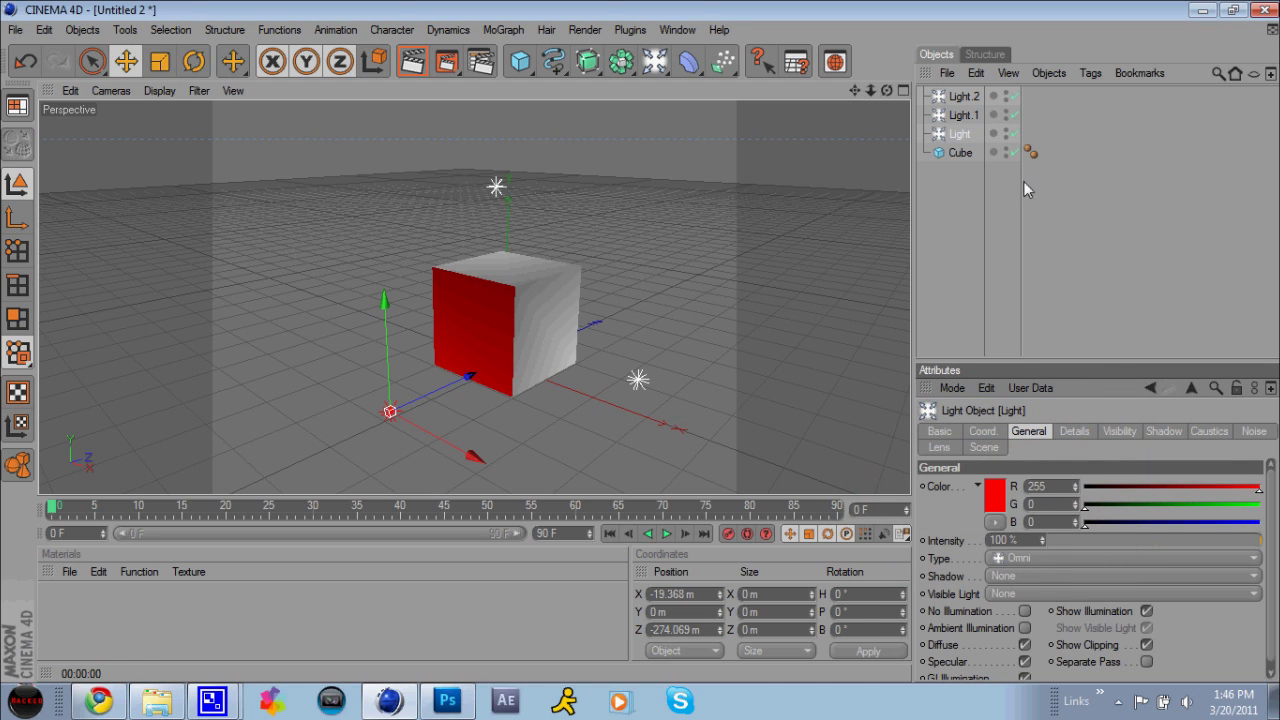
left_click(963, 115)
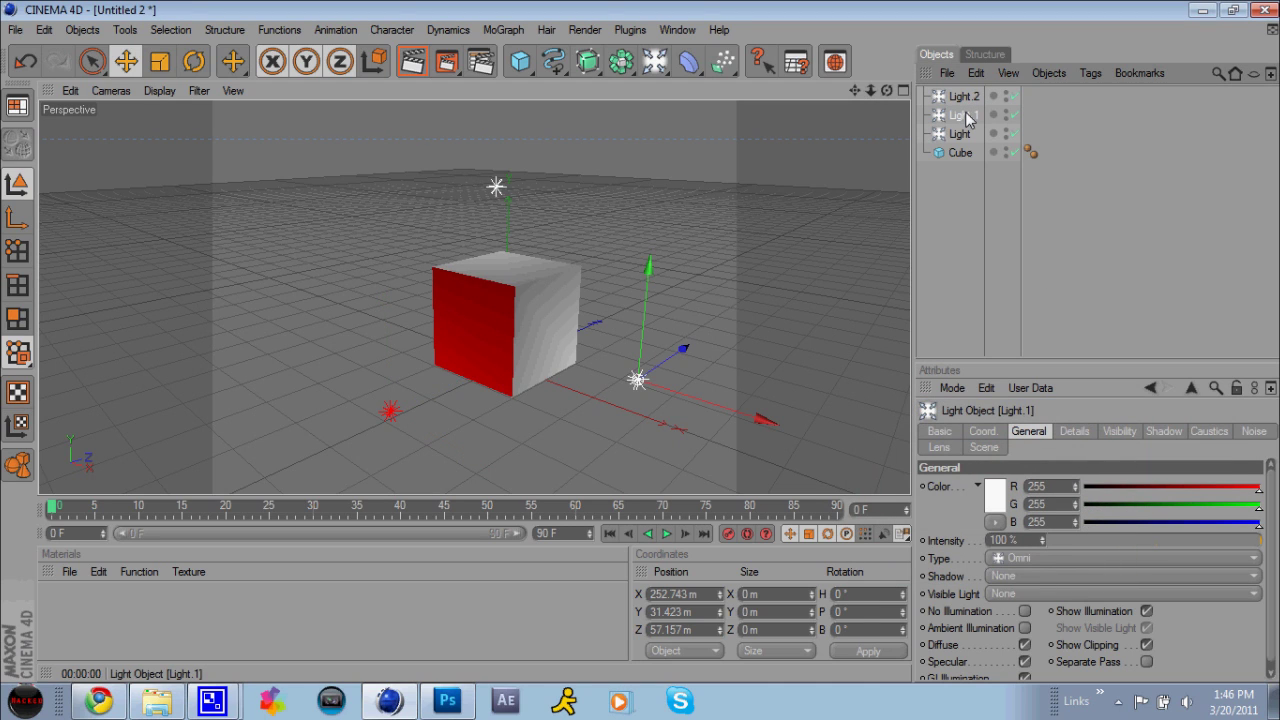
double_click(964, 115)
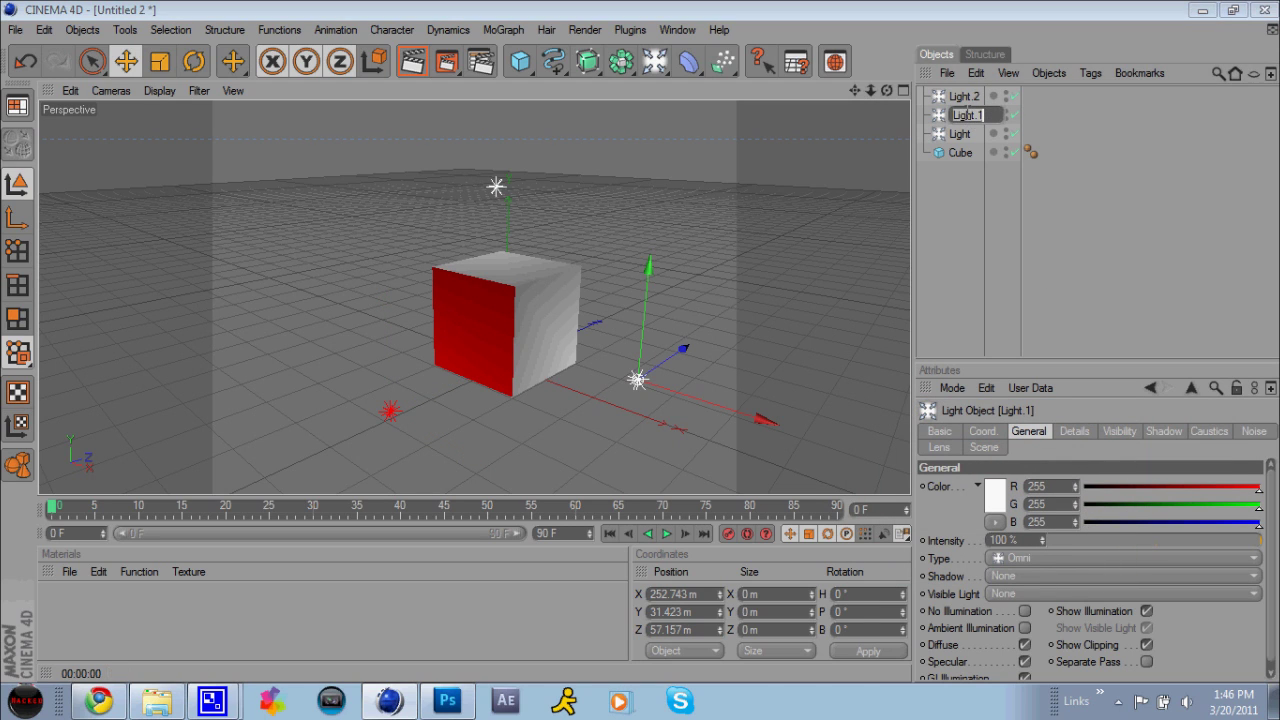
left_click(993, 504)
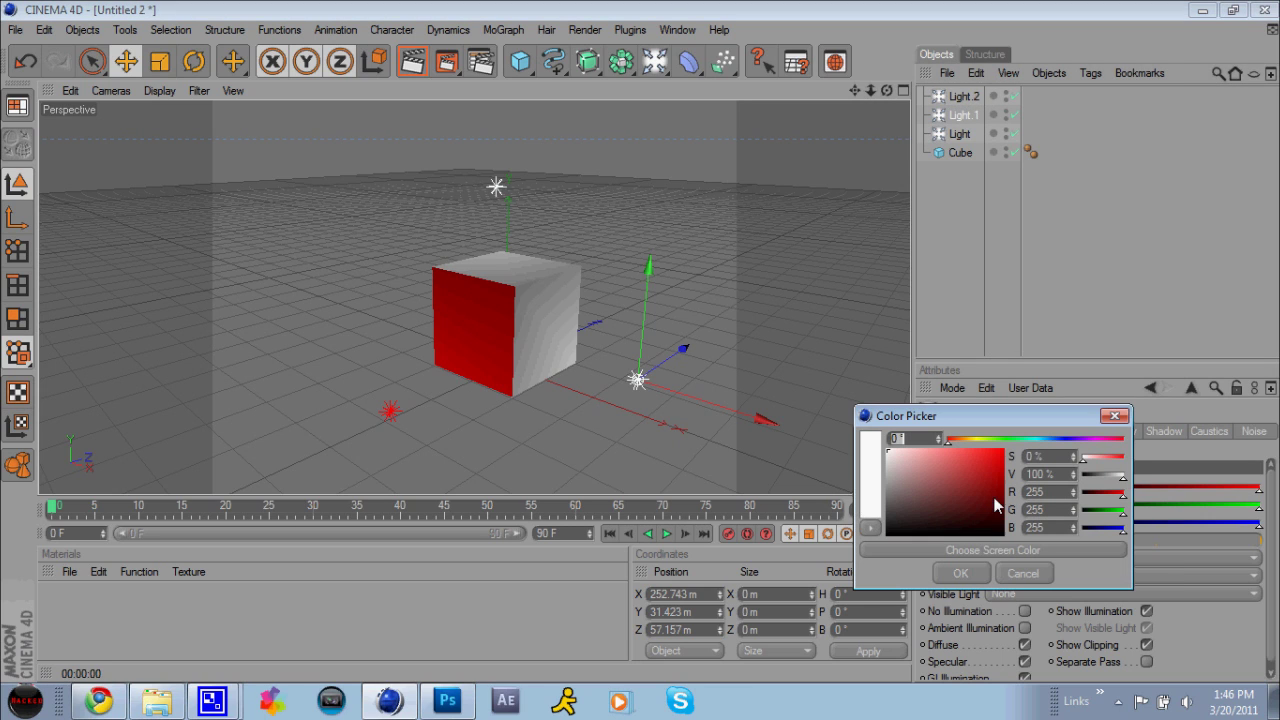
left_click(975, 440)
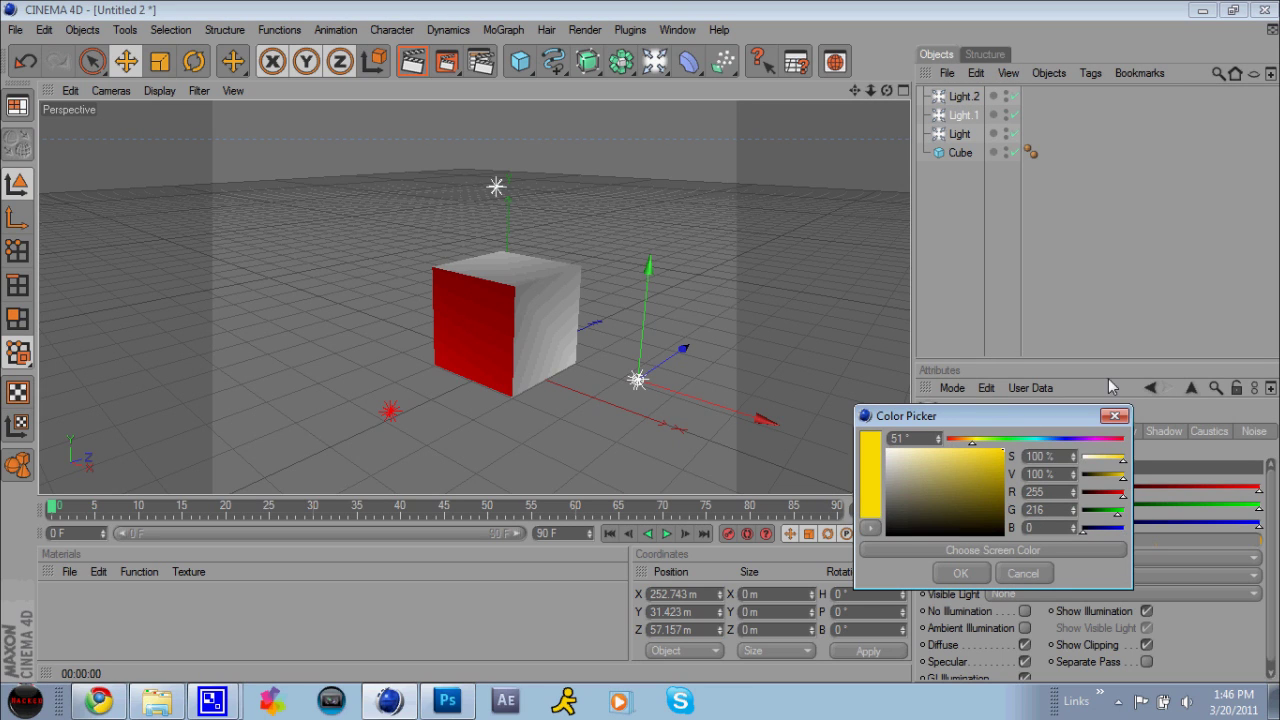
key("Return")
Set Light.2 to dark green and render the cube lit red, yellow and green
left_click(964, 96)
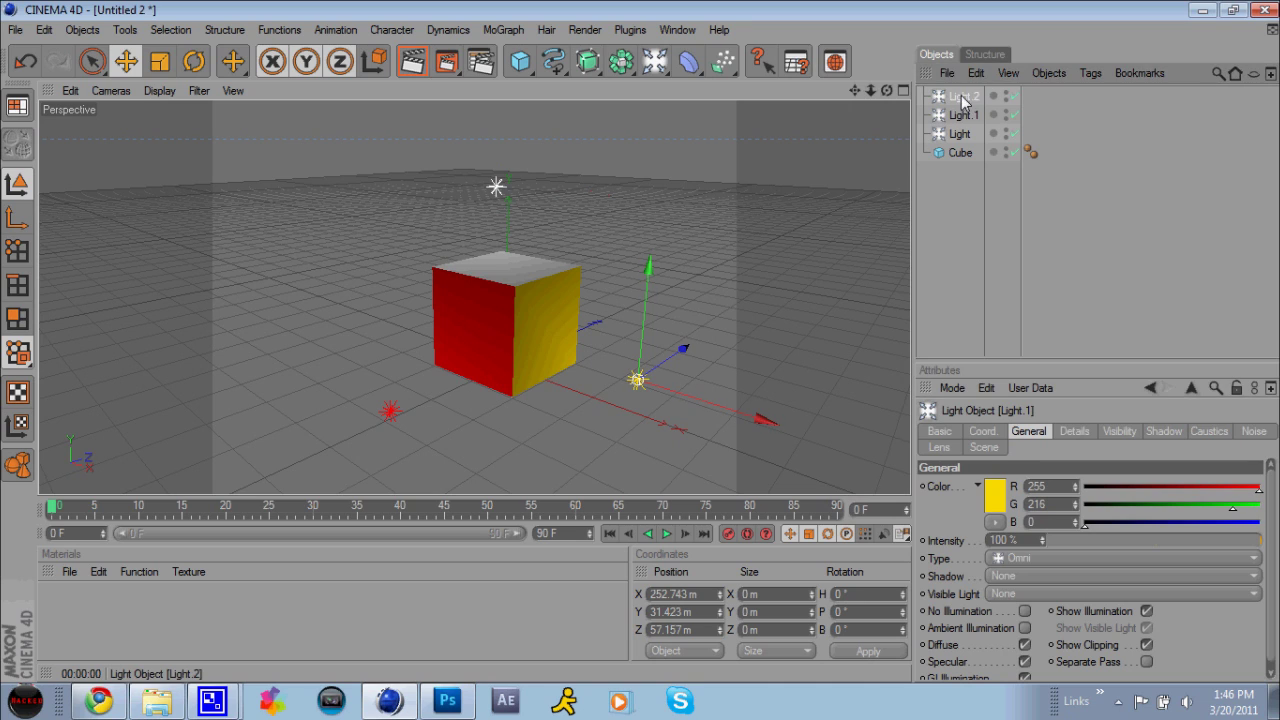
left_click(993, 504)
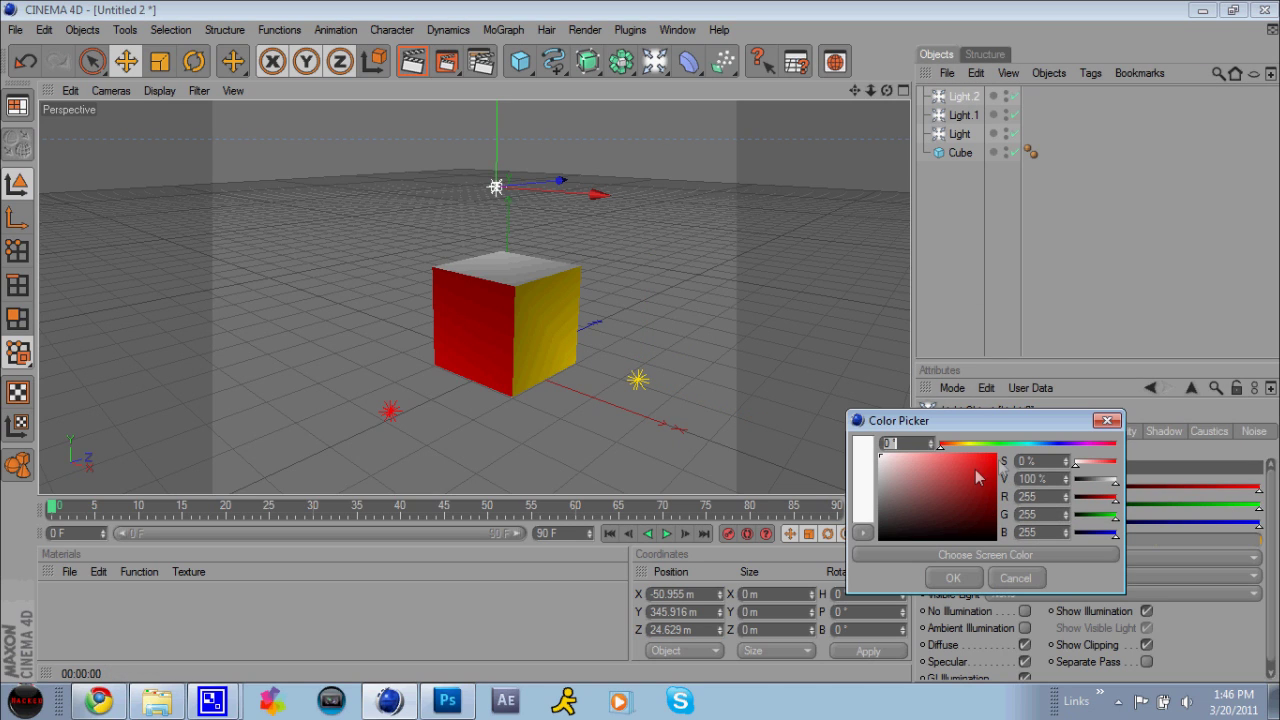
left_click(997, 443)
left_click_drag(997, 466, 996, 489)
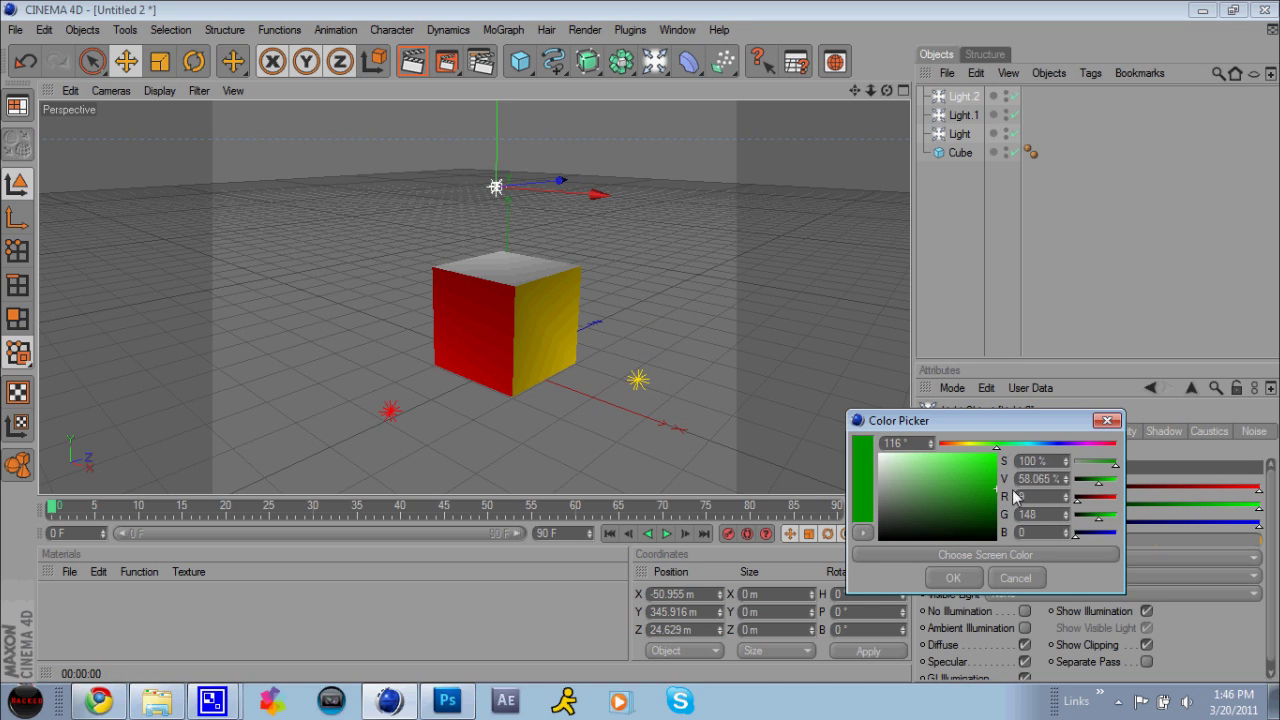
left_click(953, 577)
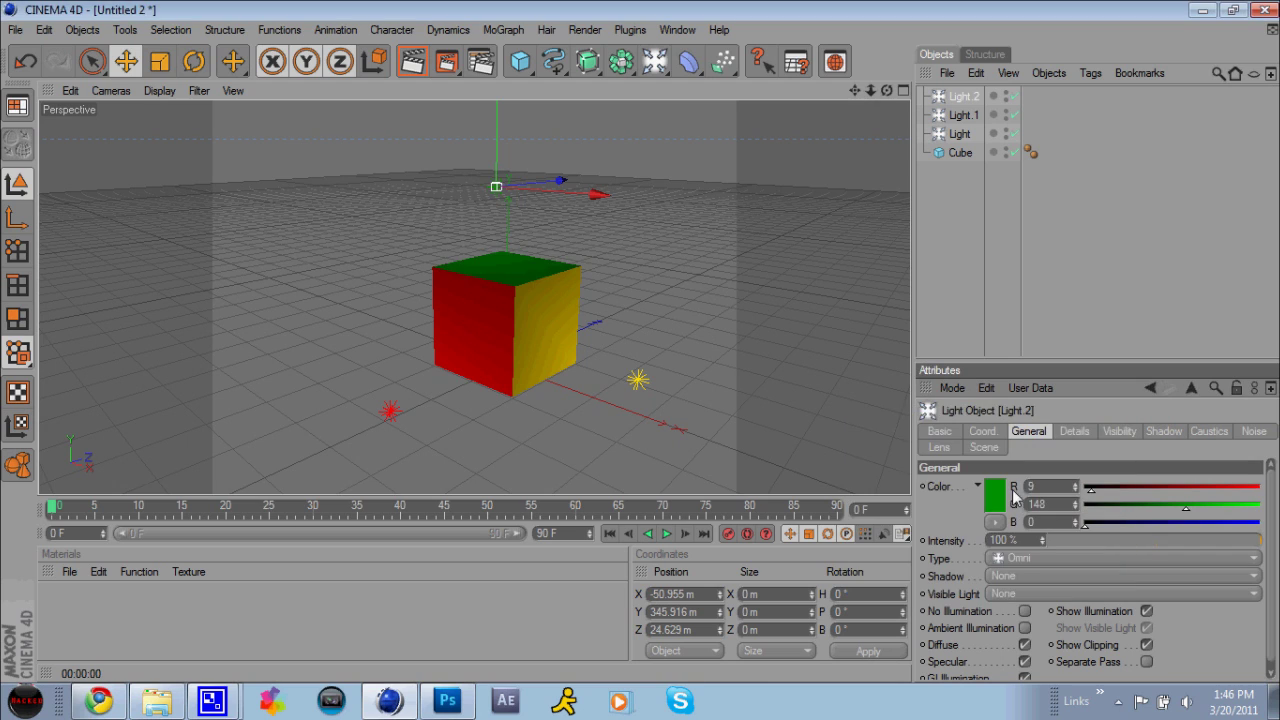
left_click(429, 64)
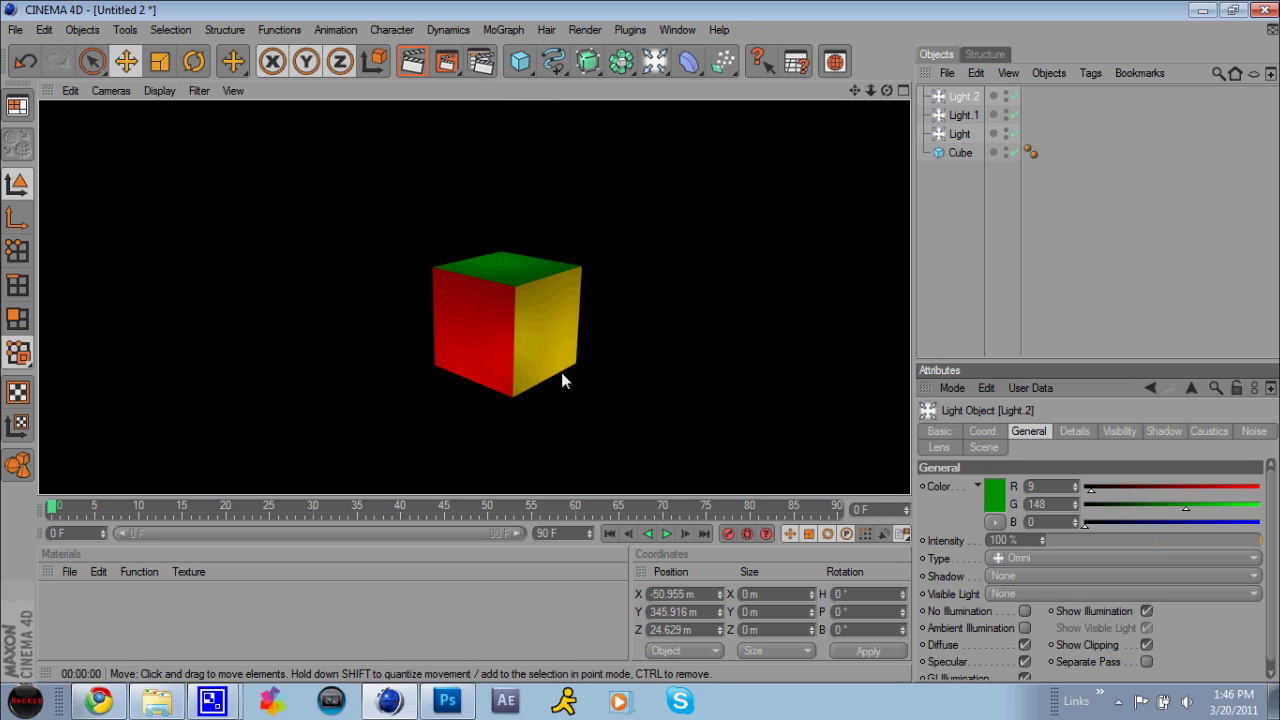
left_click(655, 61)
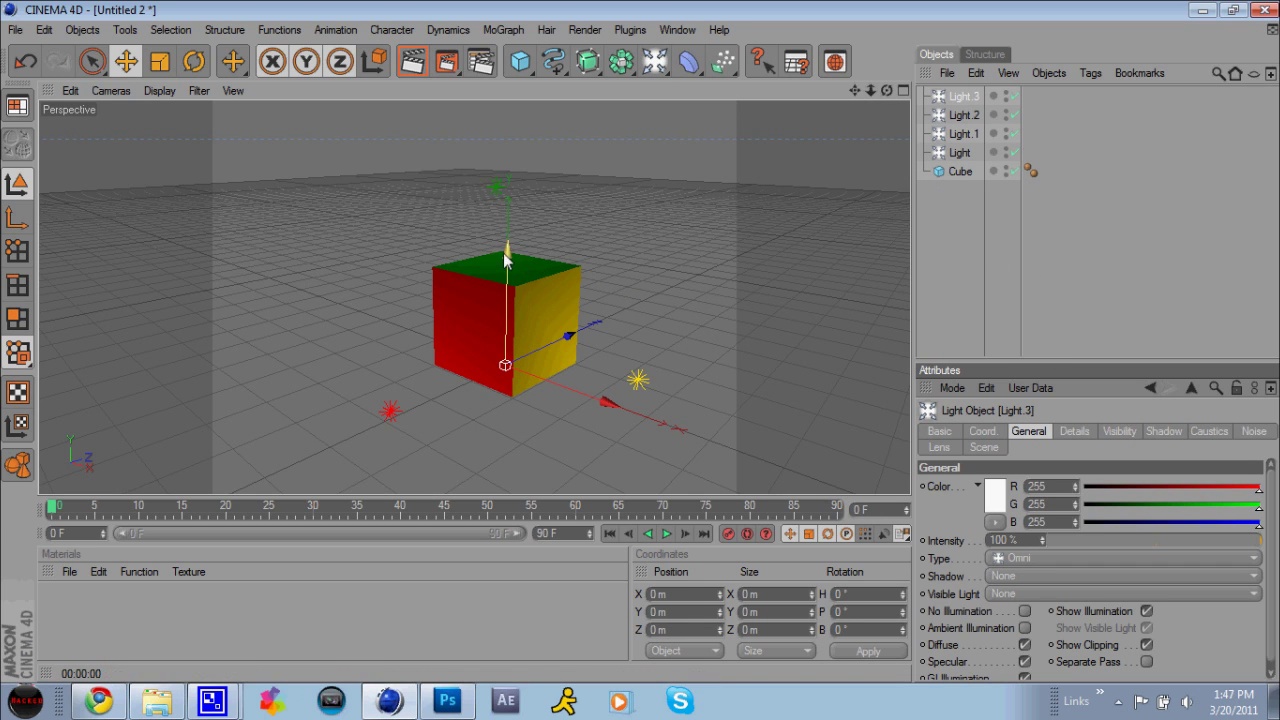
Position the new Light.3 about 315 m high, just above and in front of the cube
mouse_move(508, 350)
left_mouse_down()
mouse_move(525, 265)
mouse_move(593, 262)
mouse_move(600, 285)
left_mouse_up()
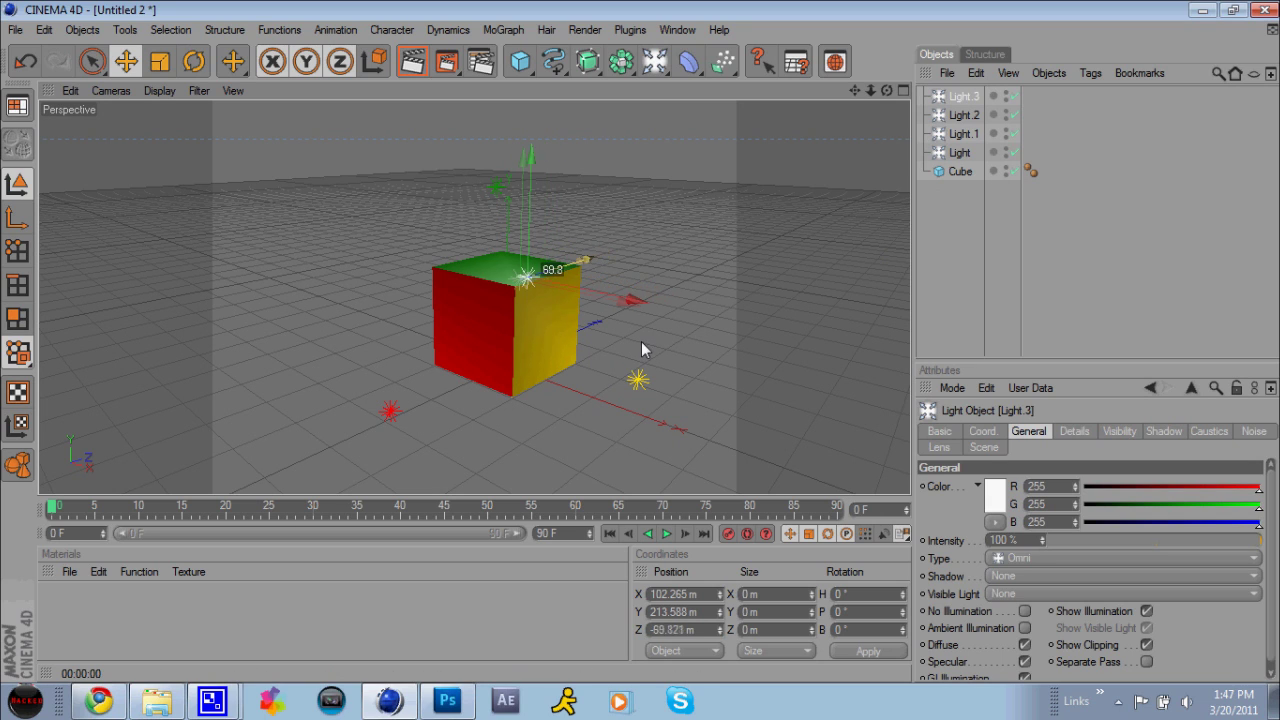
left_click_drag(518, 220, 549, 250)
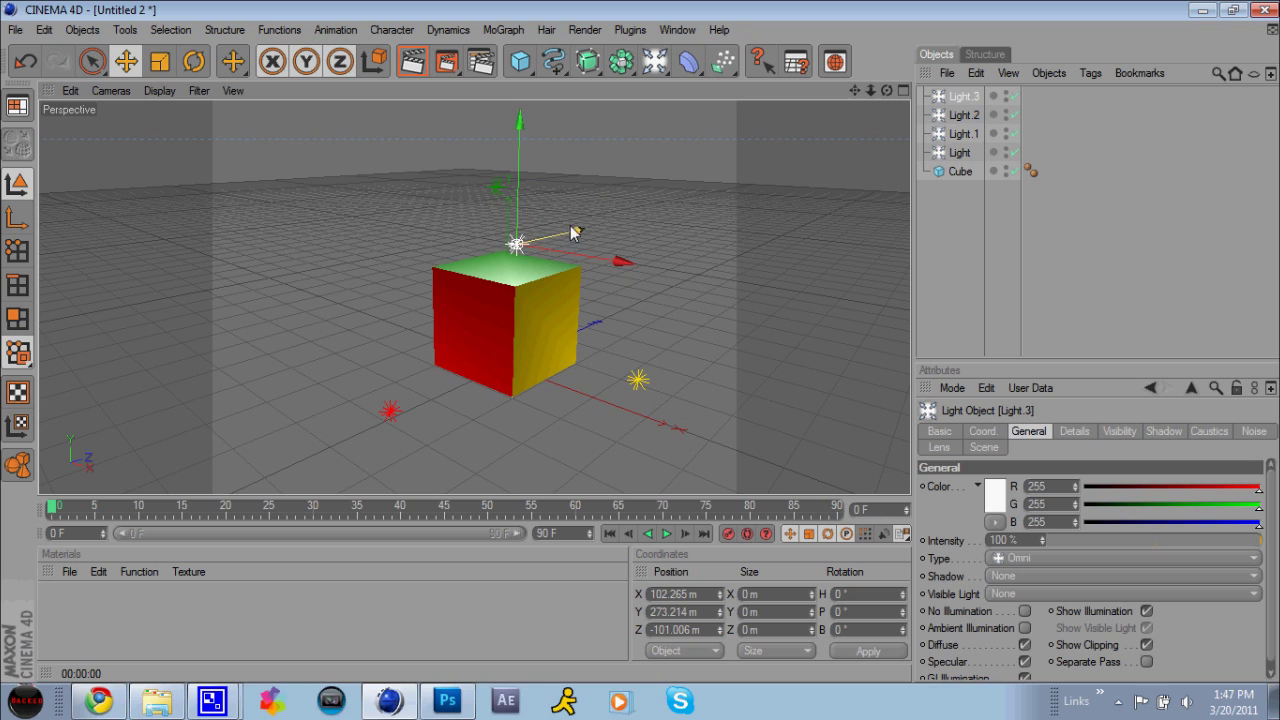
left_click_drag(570, 225, 641, 341)
left_click_drag(588, 250, 641, 341)
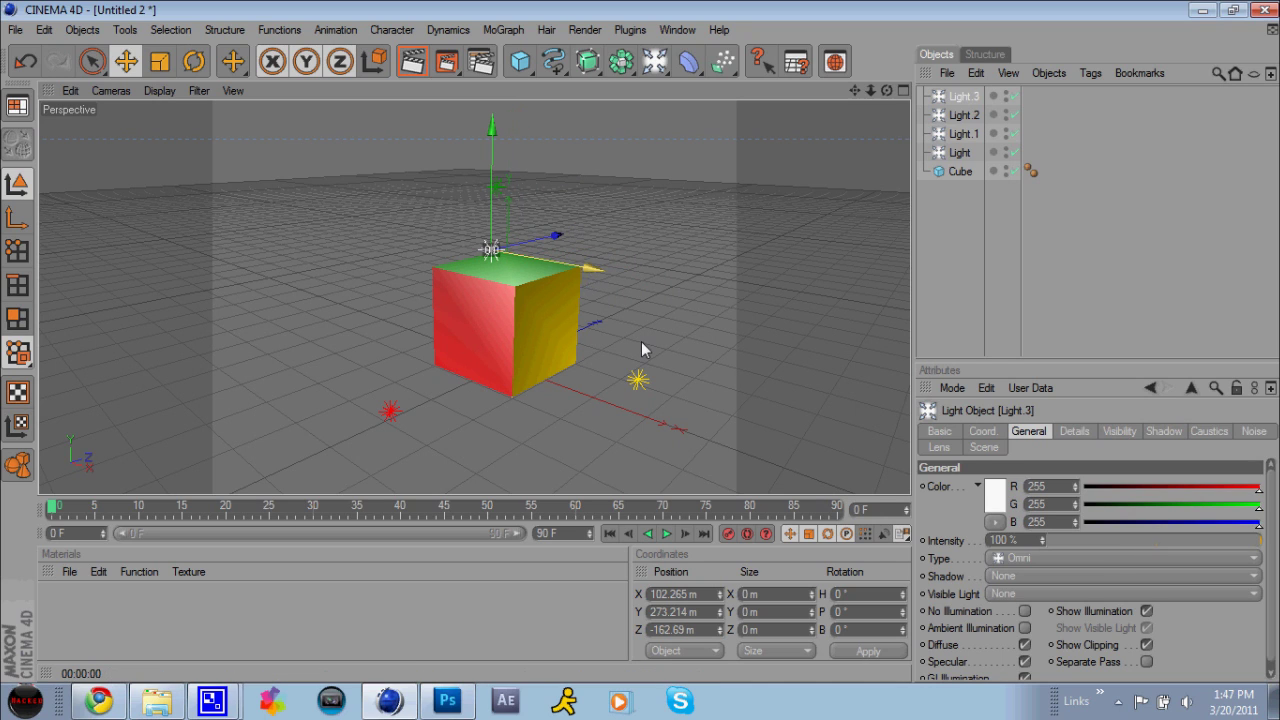
left_click_drag(509, 200, 641, 341)
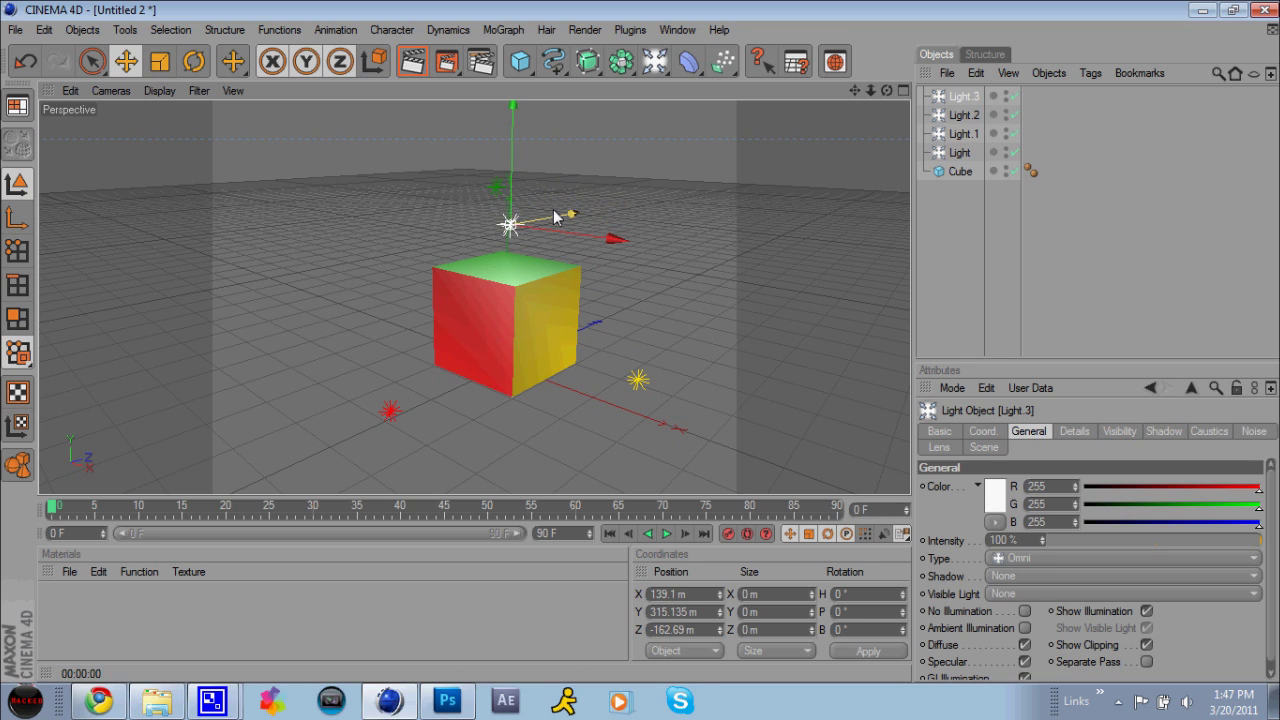
mouse_move(566, 214)
left_mouse_down()
mouse_move(555, 217)
mouse_move(641, 341)
left_mouse_up()
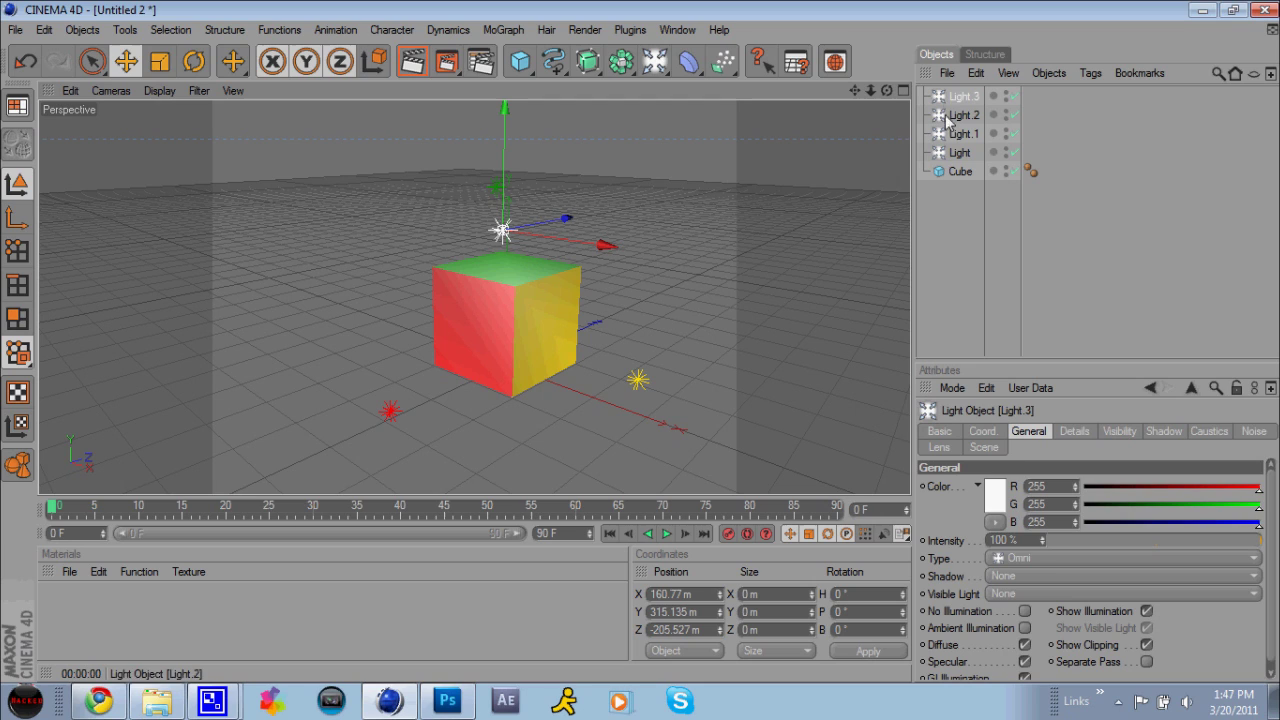
Make Light.3 saturated blue and render the cube in magenta, teal and yellow
left_click(999, 493)
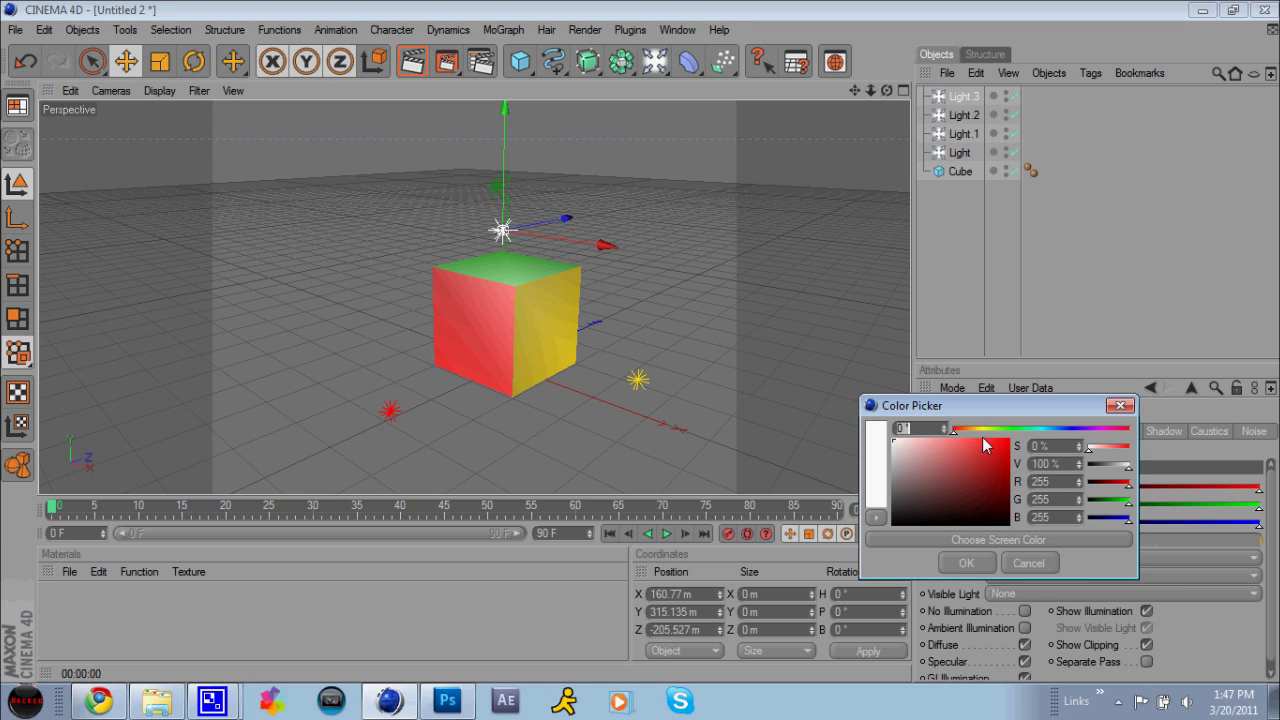
left_click_drag(1030, 430, 1069, 430)
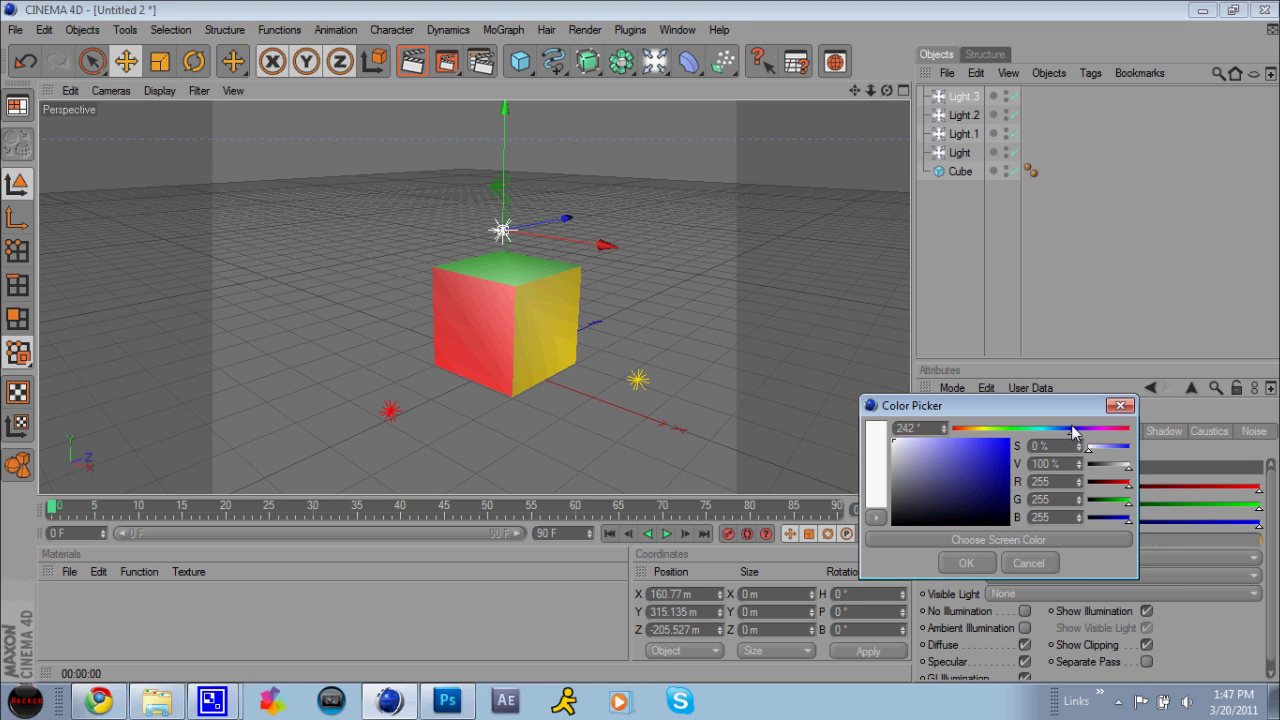
left_click_drag(988, 474, 1003, 440)
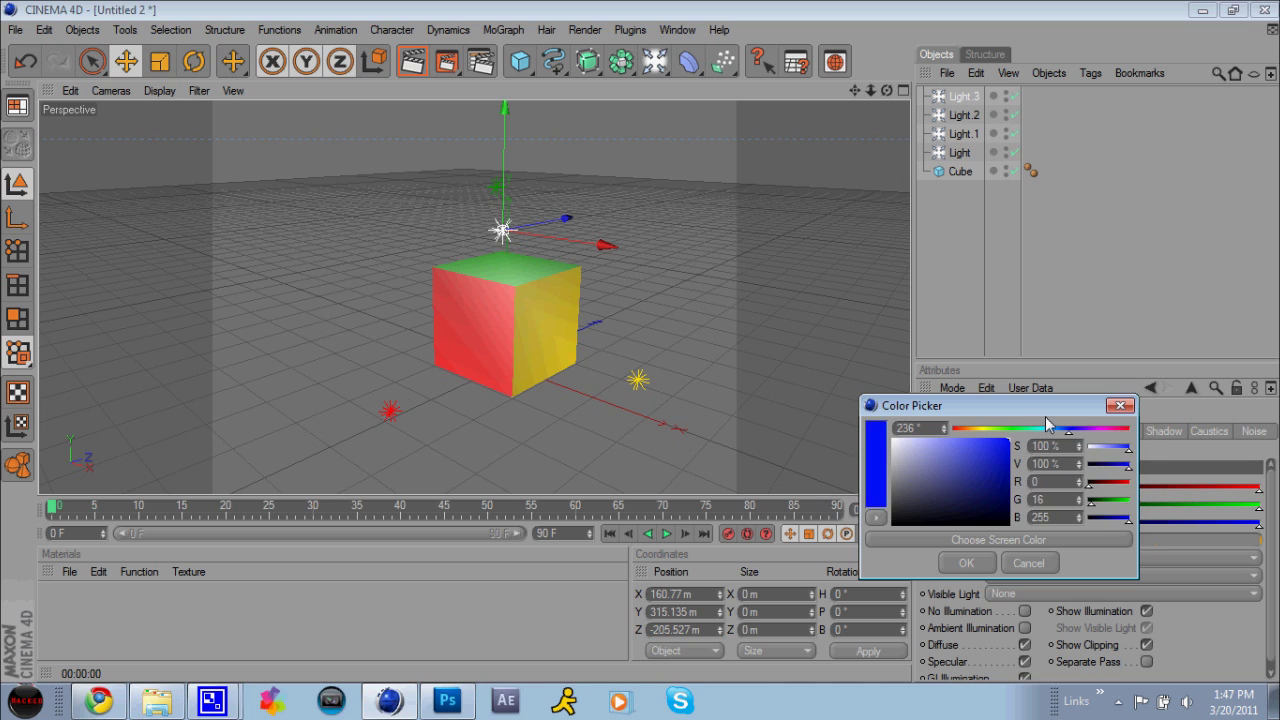
left_click(966, 563)
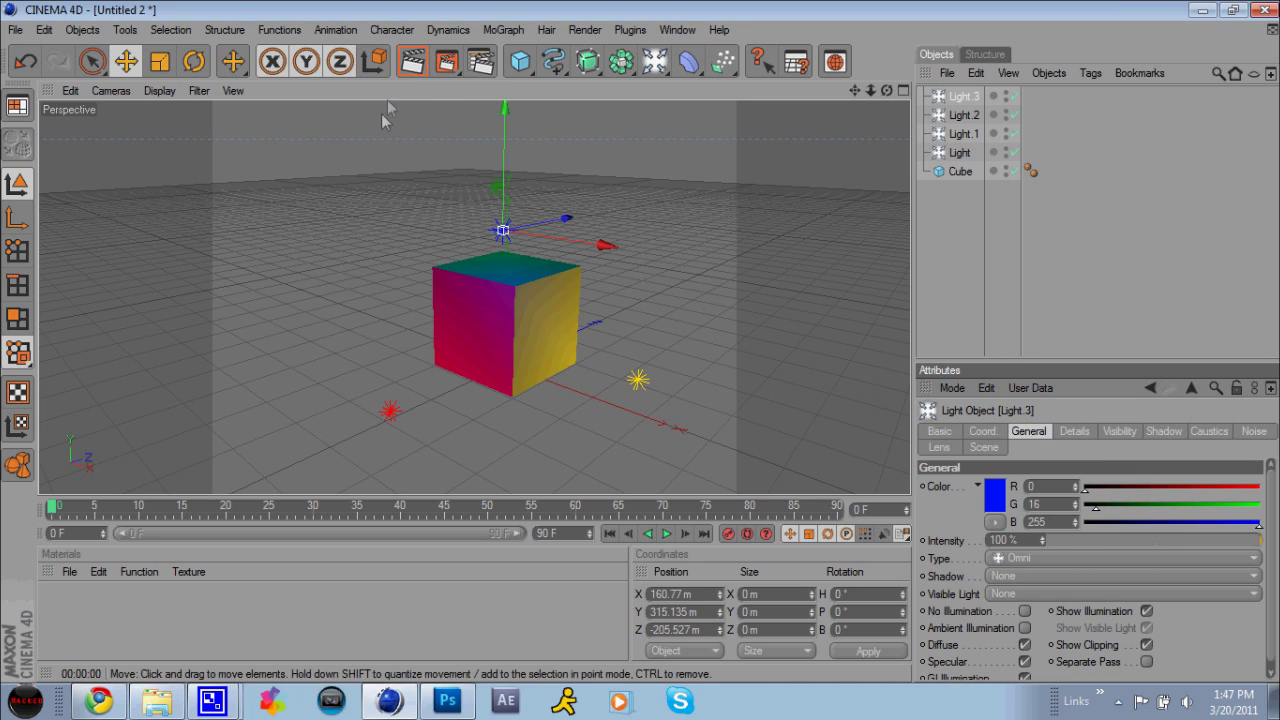
left_click(410, 69)
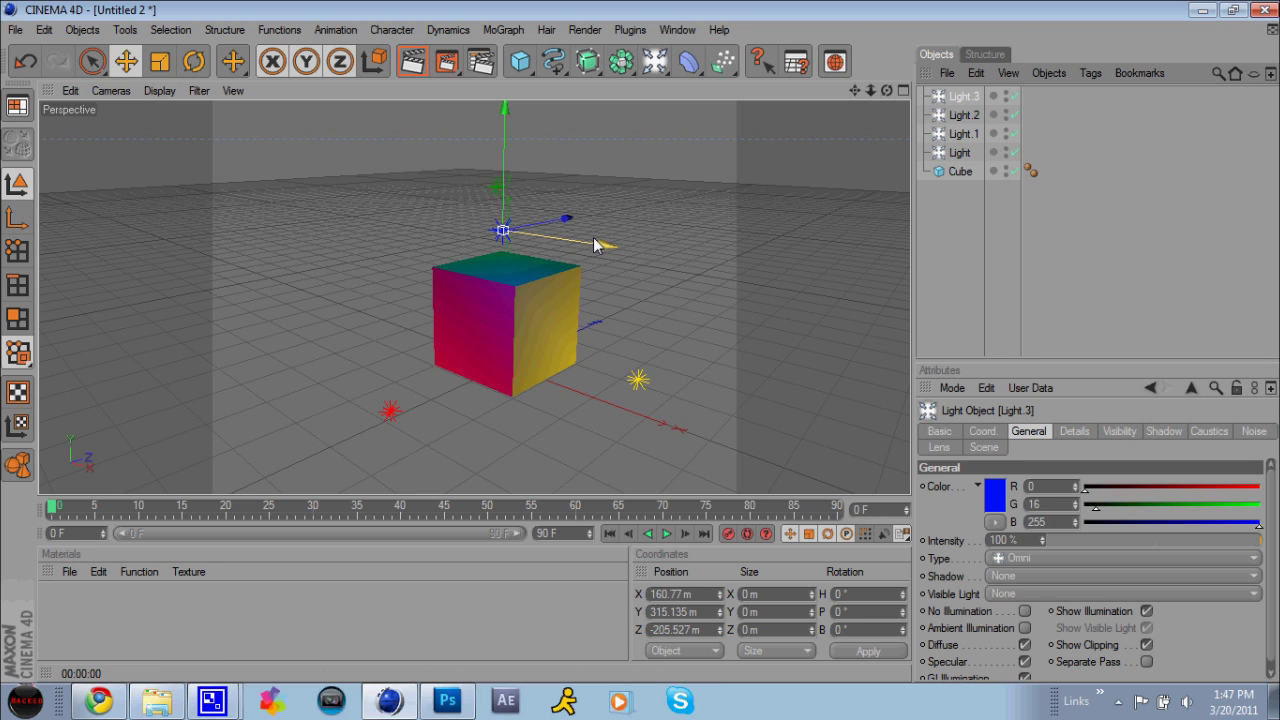
left_click_drag(600, 245, 642, 342)
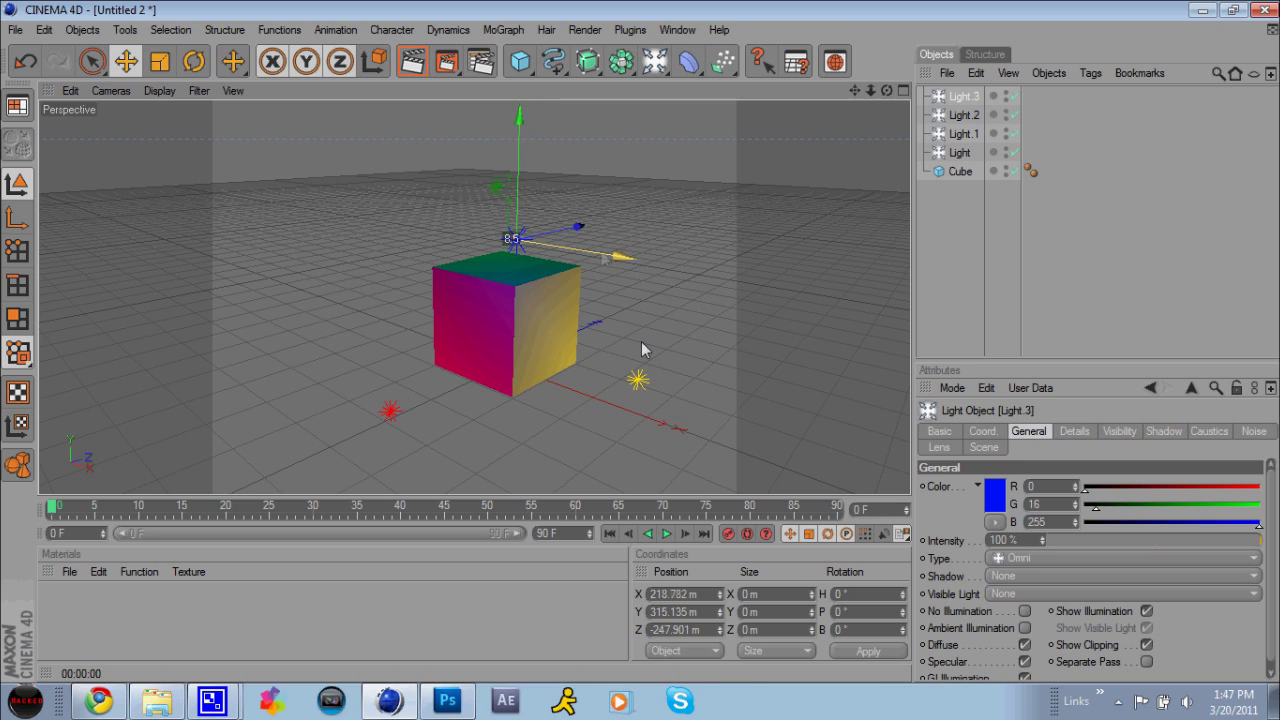
Raise Light.3 to about 350 m and re-render the four-light cube
left_click_drag(518, 238, 517, 210)
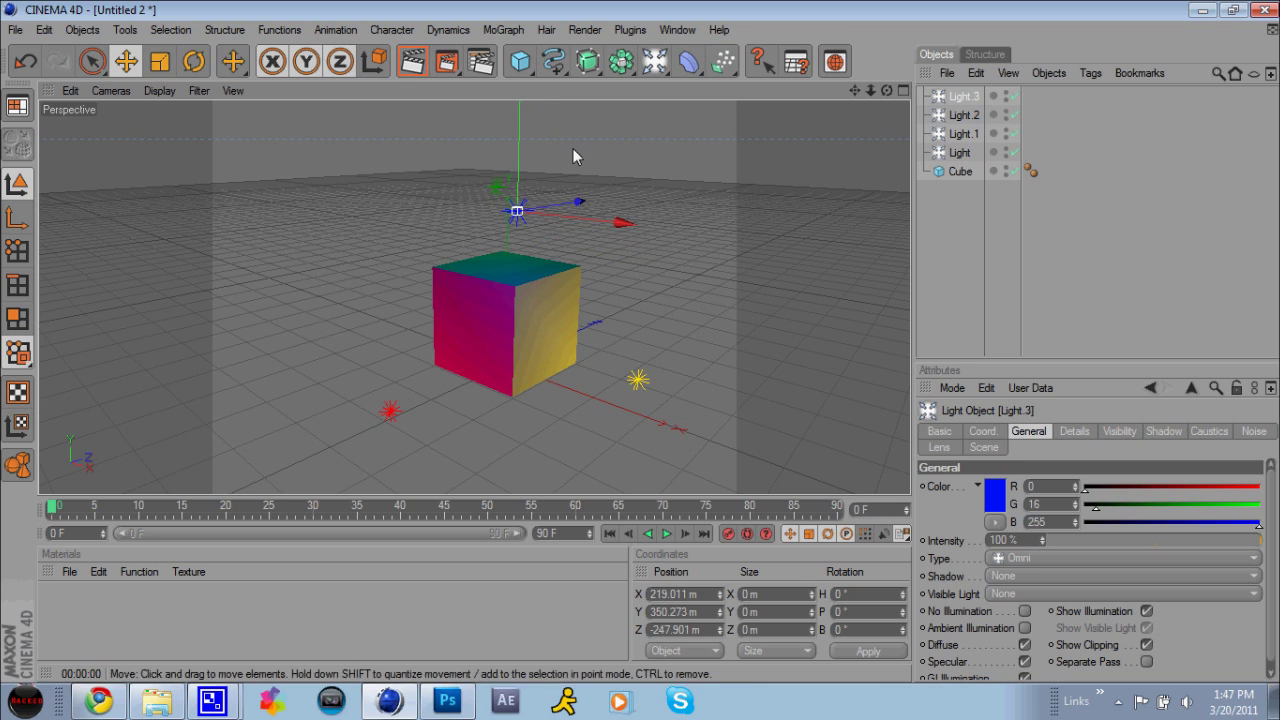
left_click(416, 62)
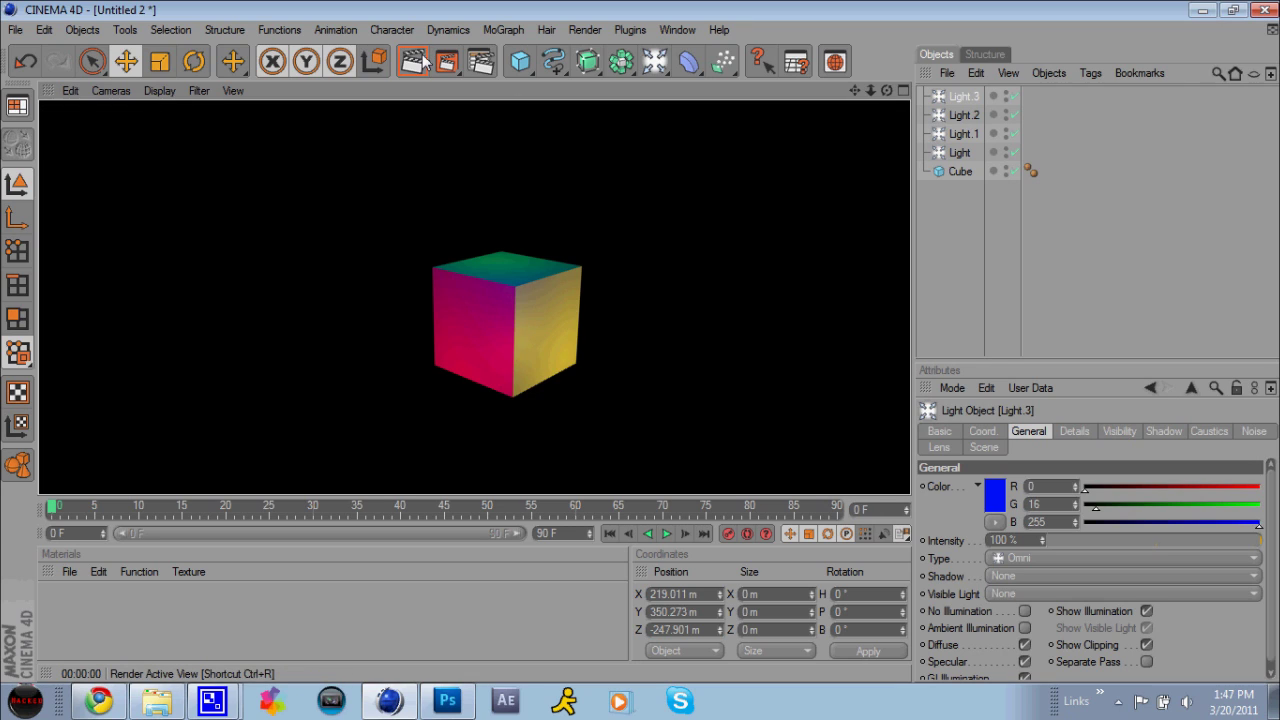